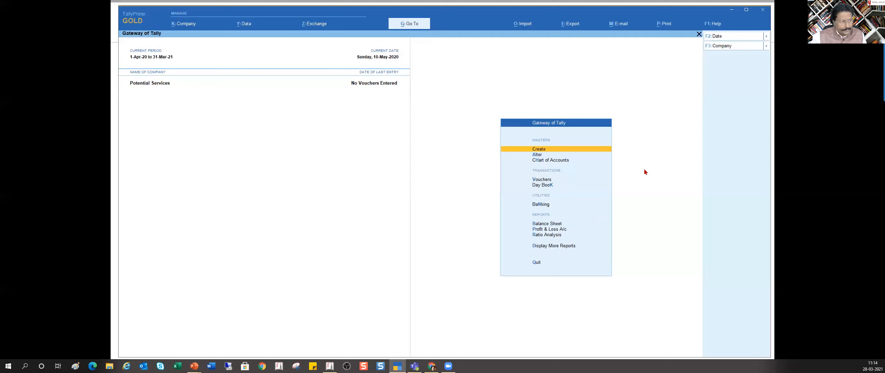
Start a new receipt voucher and select State Bank of India as its account
key(Down)
key(Down)
key(Down)
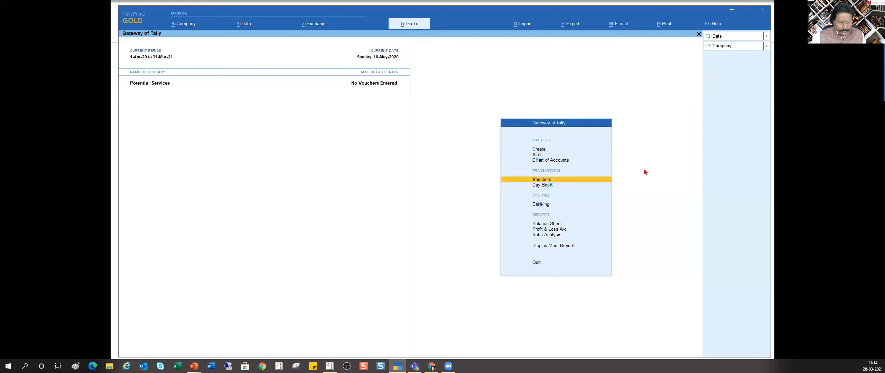
key(Return)
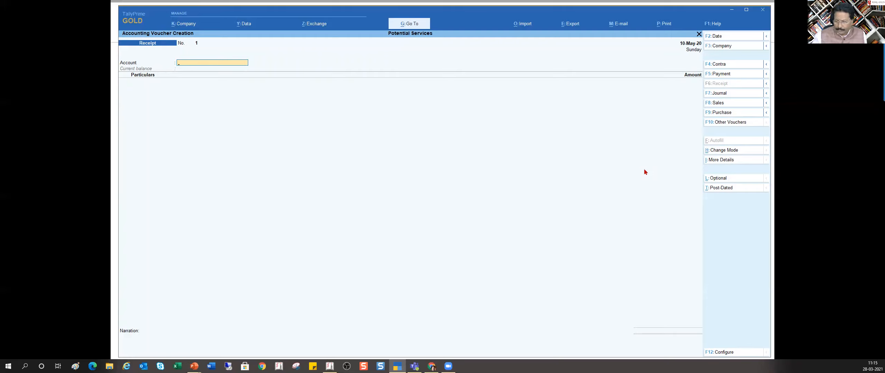
key(Return)
key(Return)
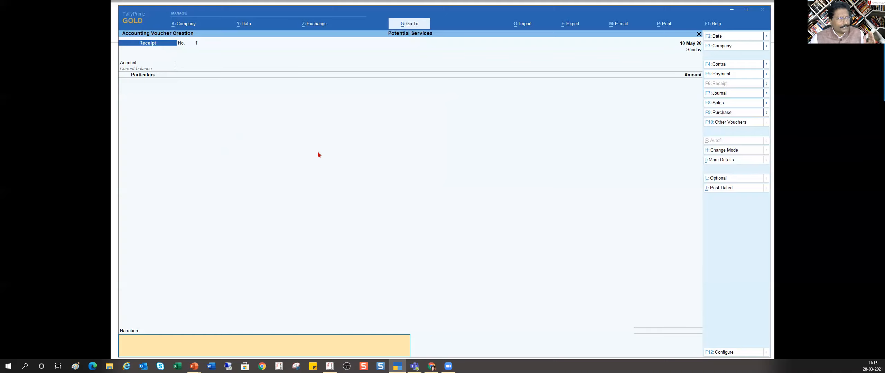
click(199, 64)
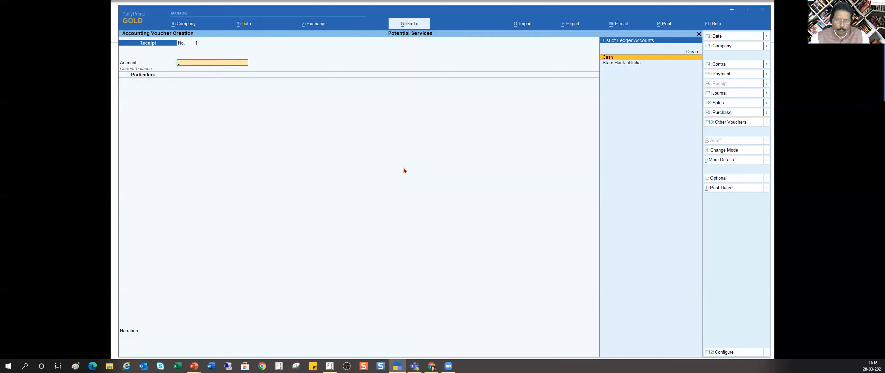
key(Down)
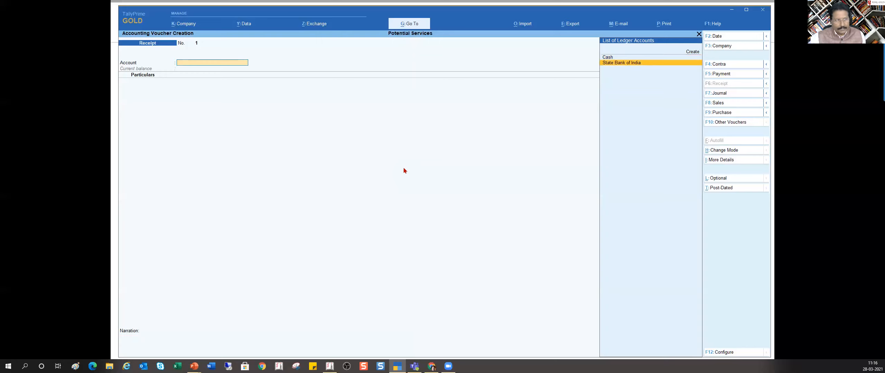
key(Return)
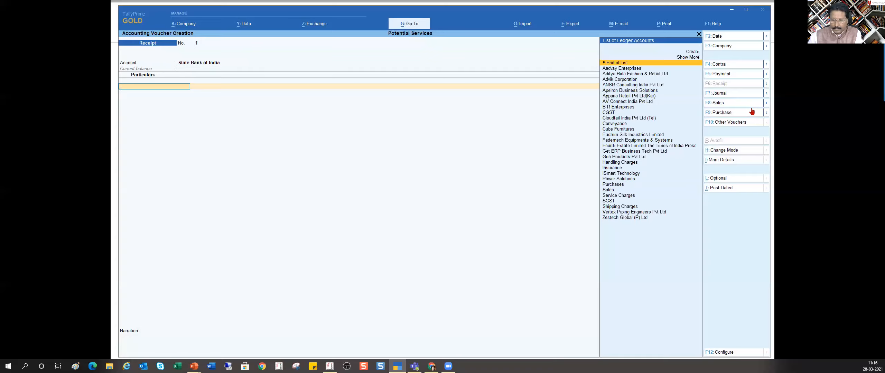
Create the owner's capital ledger under the Capital Account group from within the receipt's particulars
text(G)
key(Return)
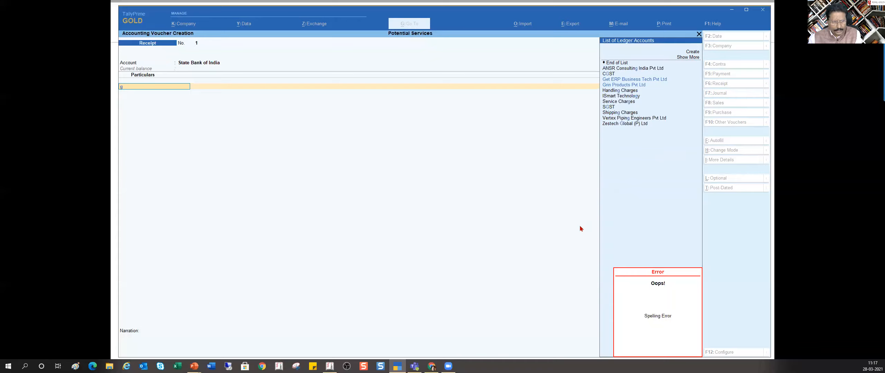
key(Escape)
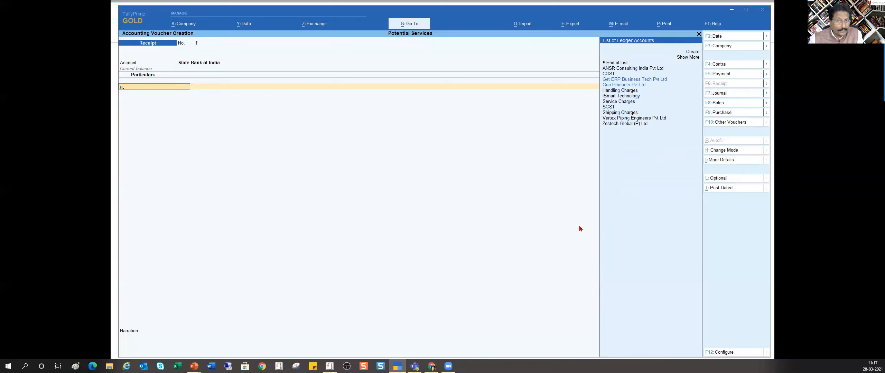
key(alt+c)
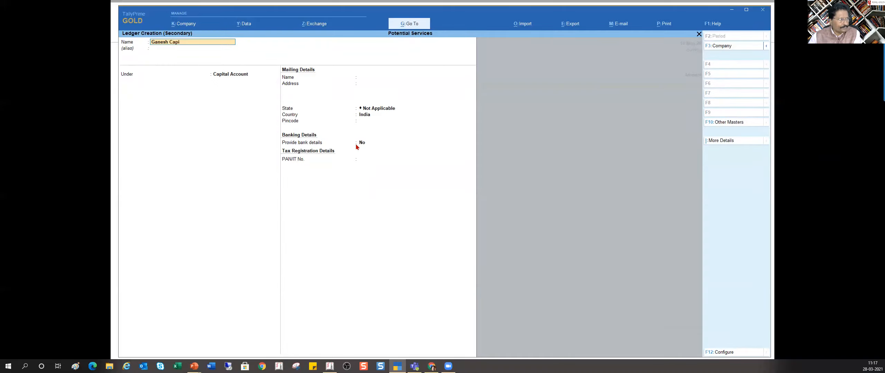
text(/c)
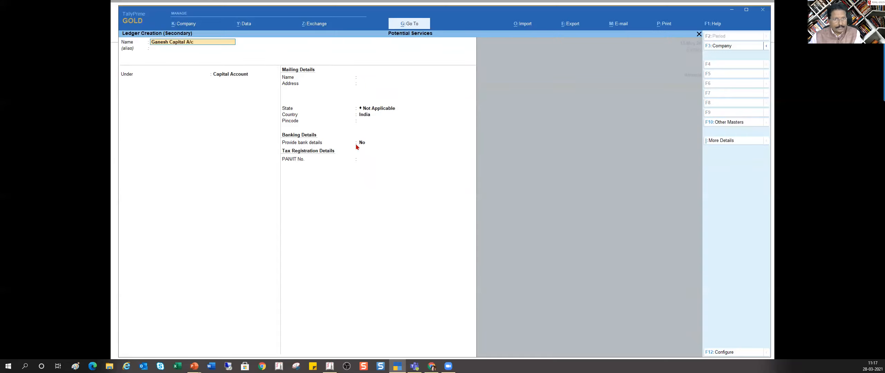
key(Return)
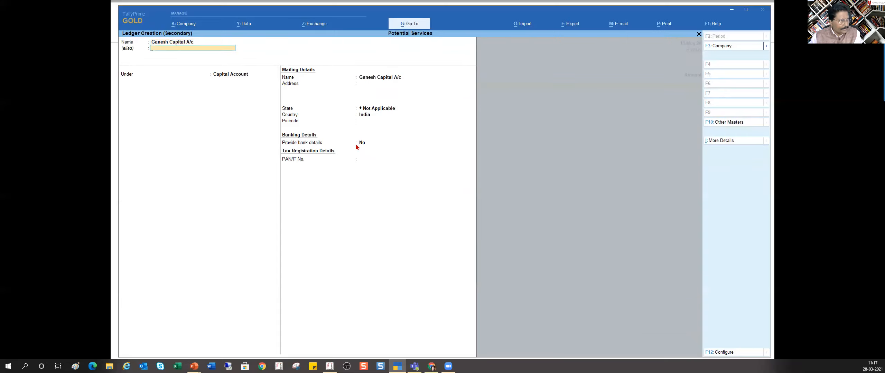
key(Return)
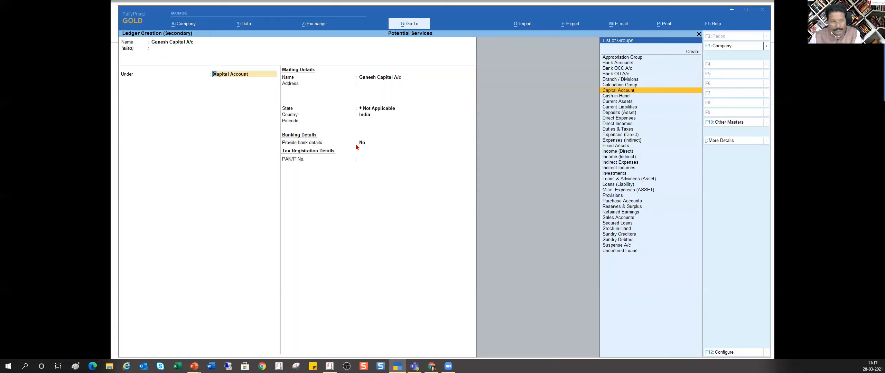
key(Return)
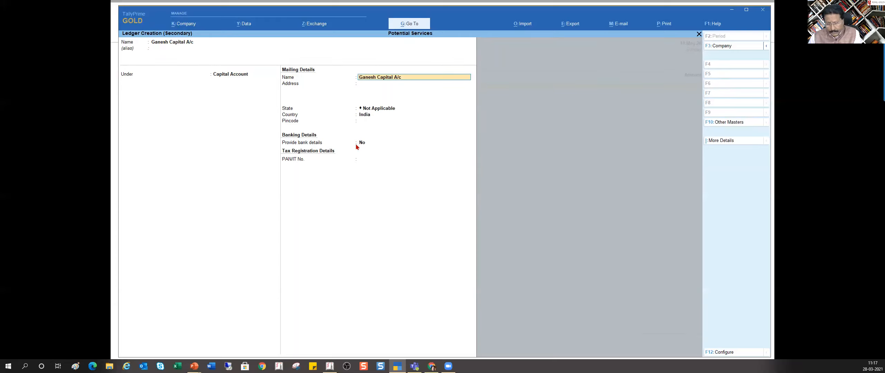
key(ctrl)
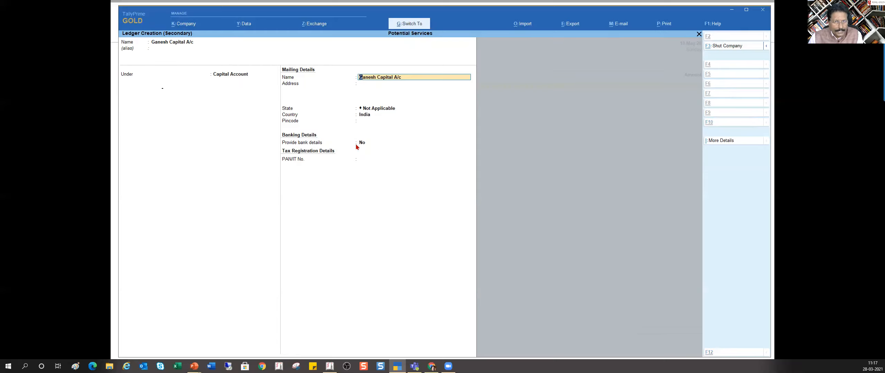
key(ctrl+a)
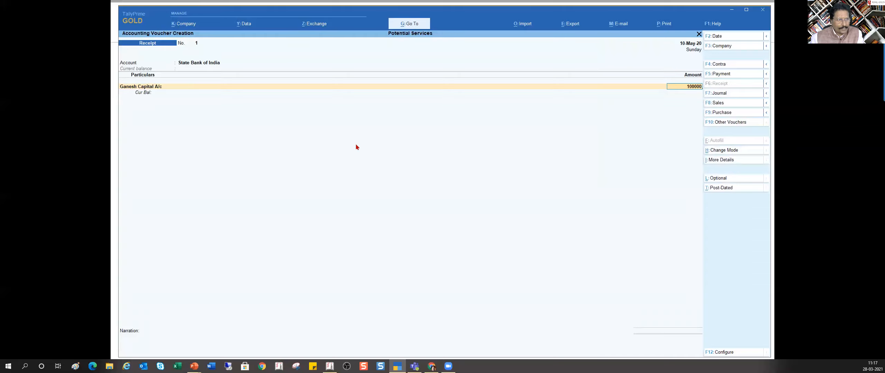
Complete the receipt for 1,00,000 with a Cheque/DD bank allocation and the narration "capital introduced", and save it
key(Return)
key(Return)
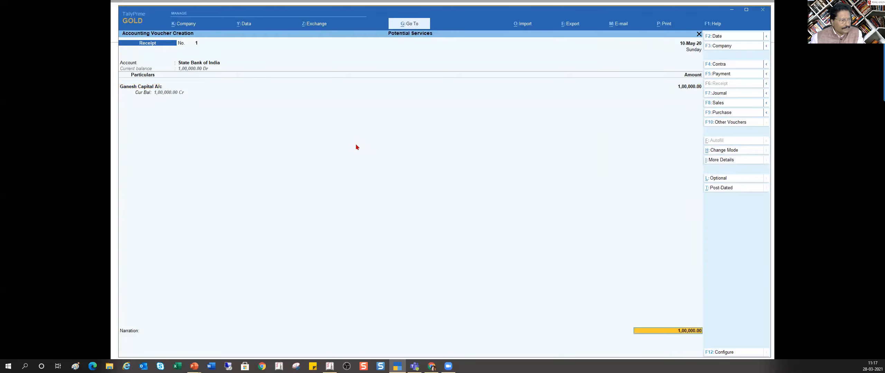
key(Return)
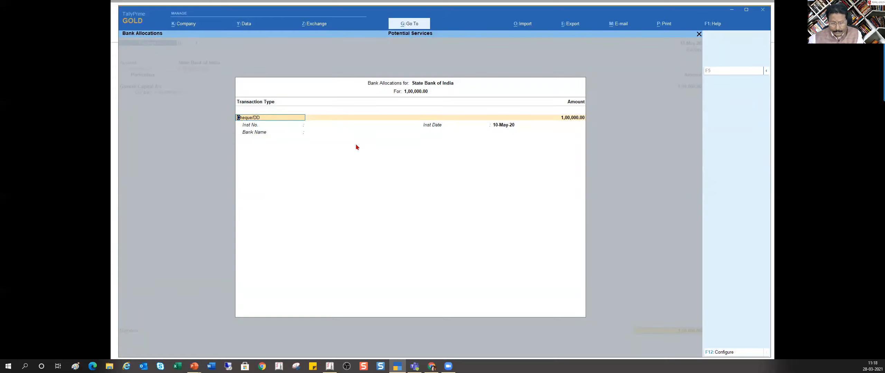
key(ctrl)
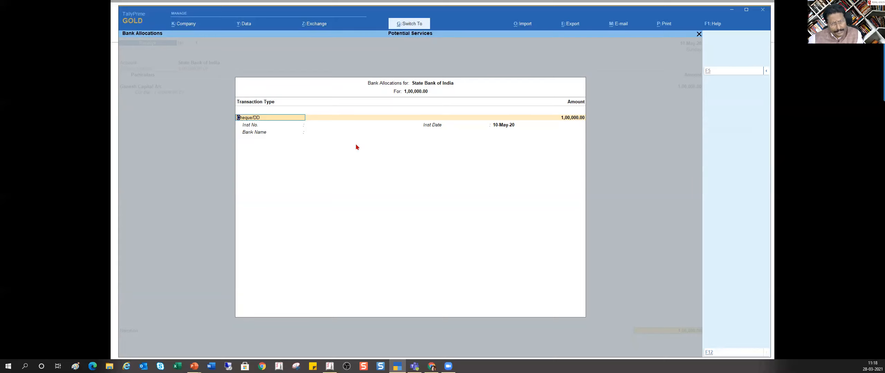
key(ctrl+a)
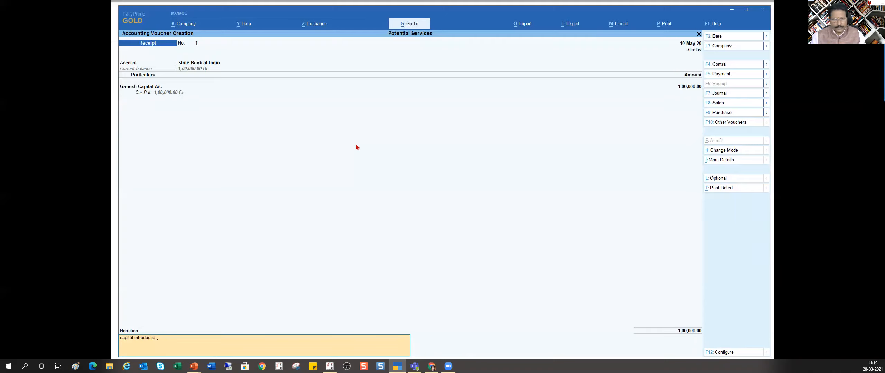
key(Return)
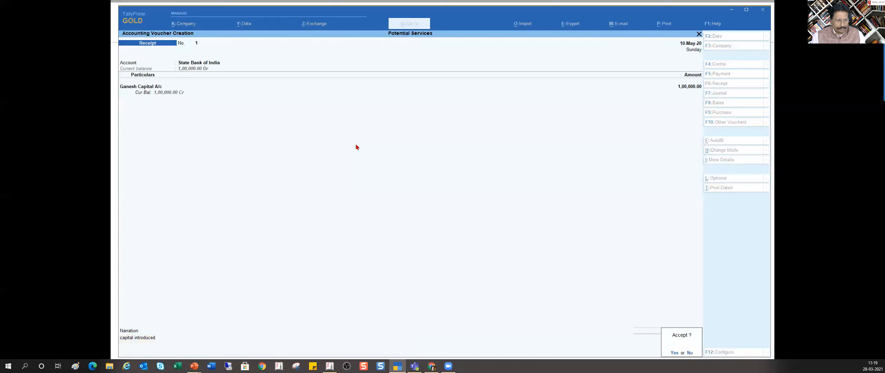
key(Return)
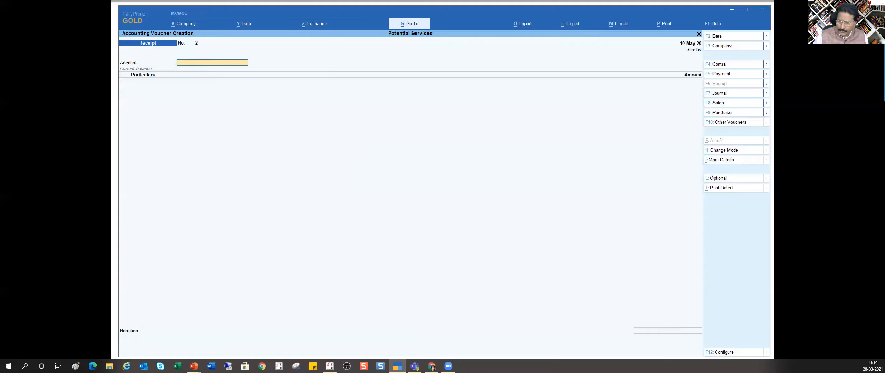
Reopen the saved receipt No. 1 and change its voucher mode to Double Entry
key(Page_Up)
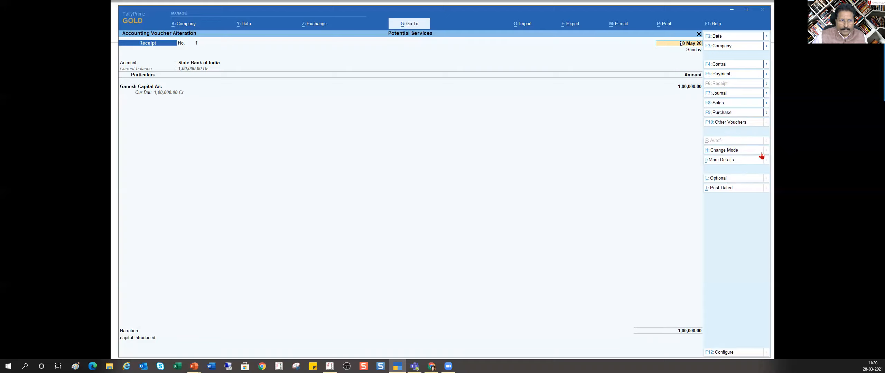
click(735, 152)
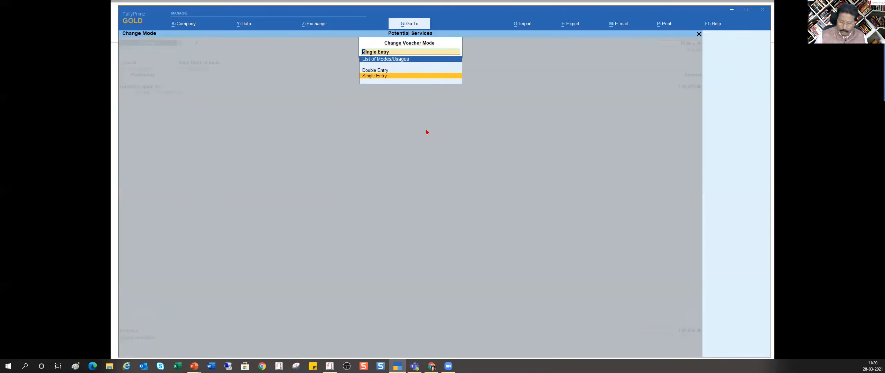
key(Up)
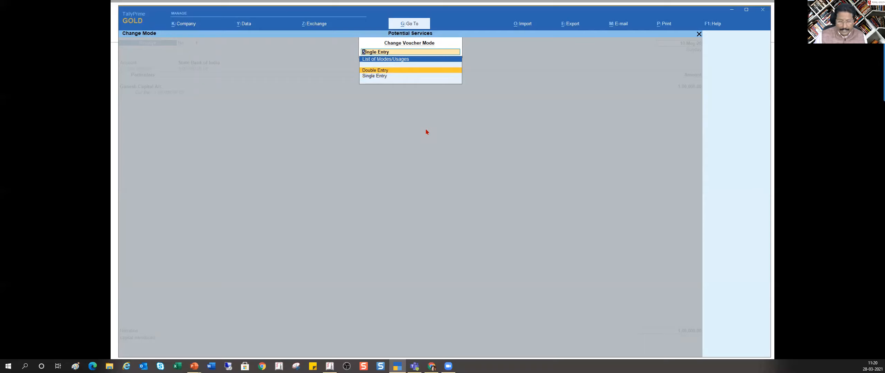
key(Return)
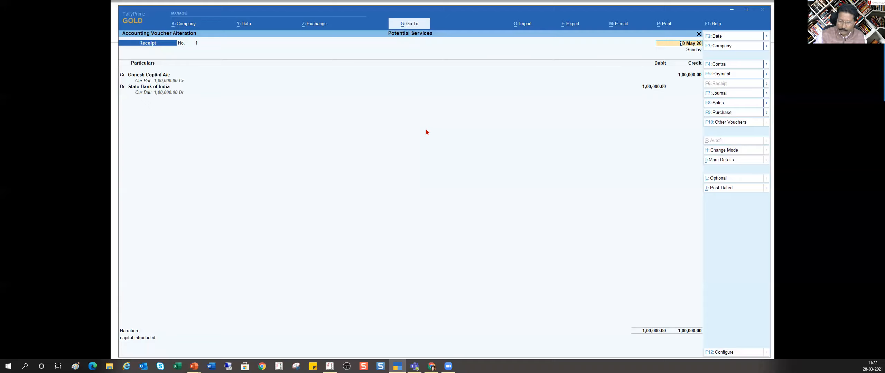
Set the voucher configuration option "Use Cr/Dr instead of To/By during voucher entry" to No
key(F12)
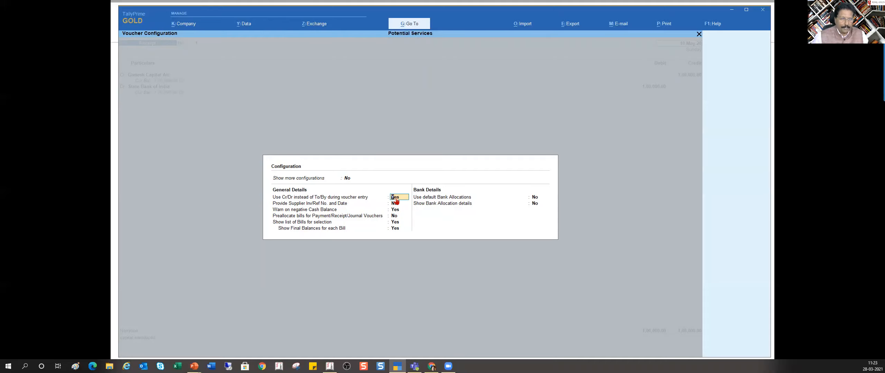
text(n)
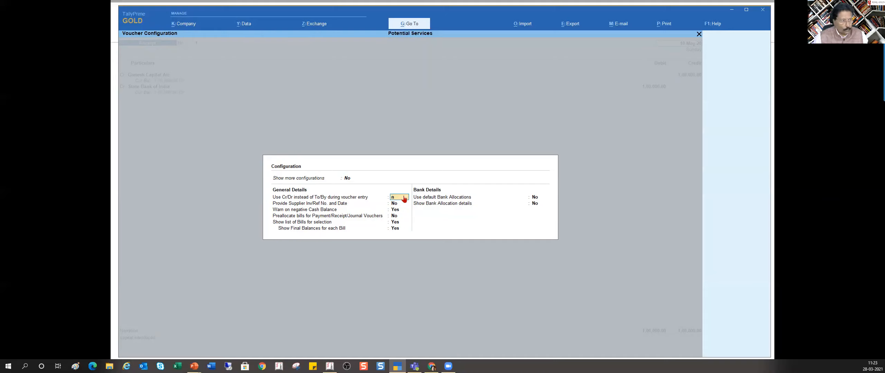
key(Return)
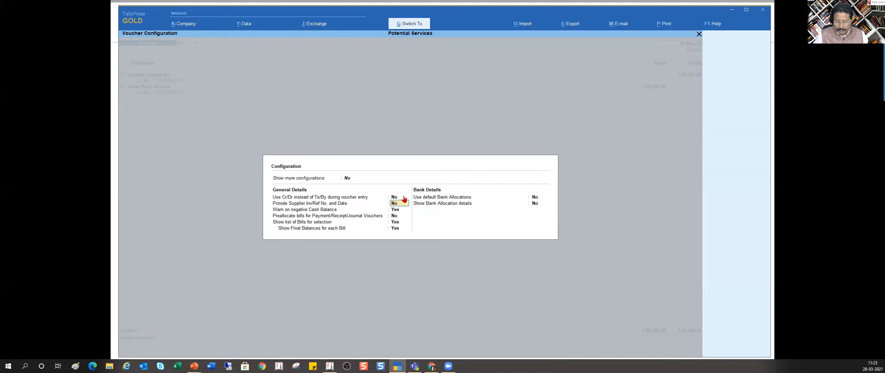
key(ctrl+a)
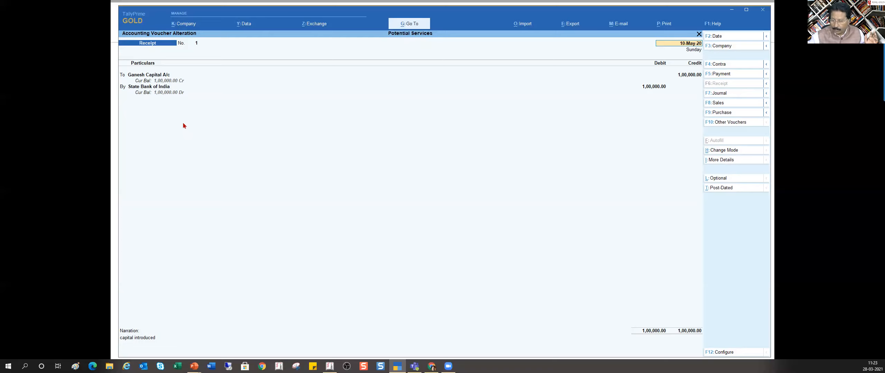
Set "Use Cr/Dr instead of To/By during voucher entry" back to Yes in the voucher configuration
key(F12)
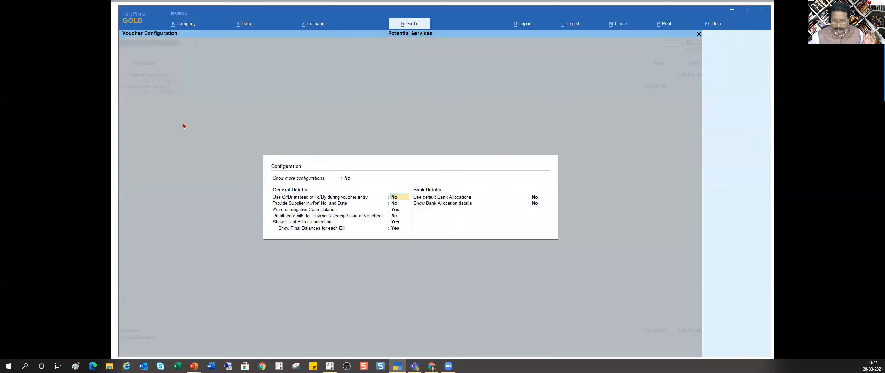
key(Return)
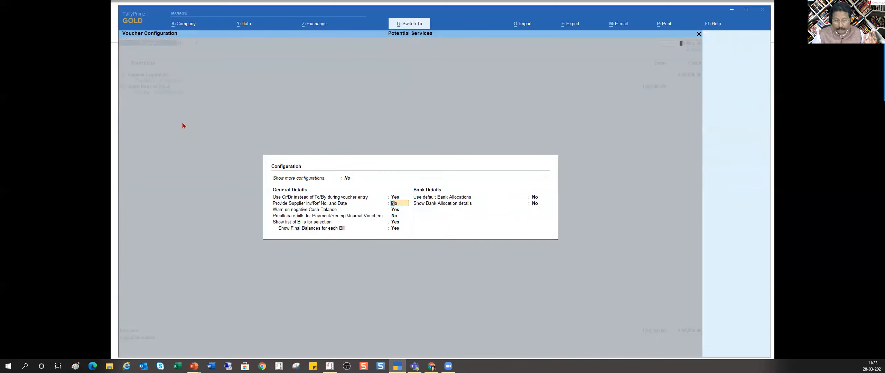
key(ctrl+a)
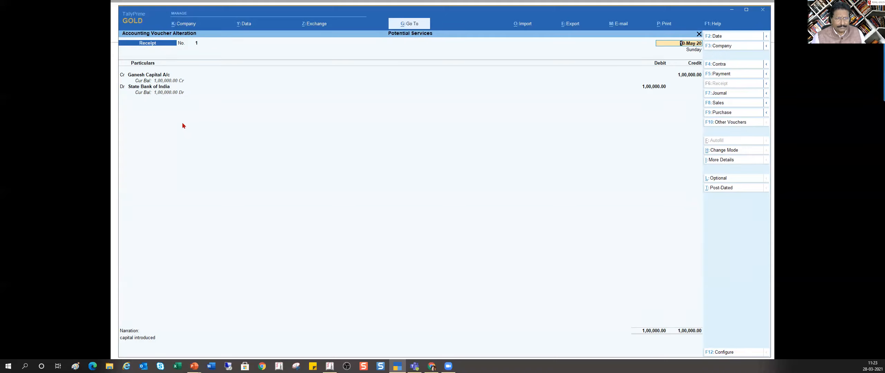
Close receipt No. 1 and switch to the Simple Accounting Entries slide to read the payment transaction
key(Escape)
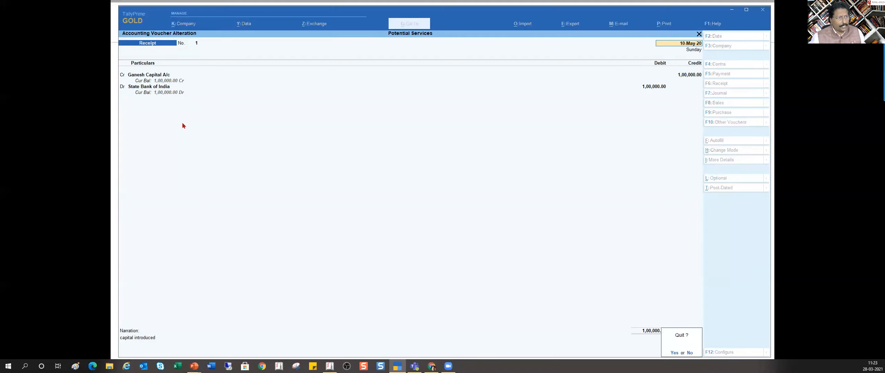
key(y)
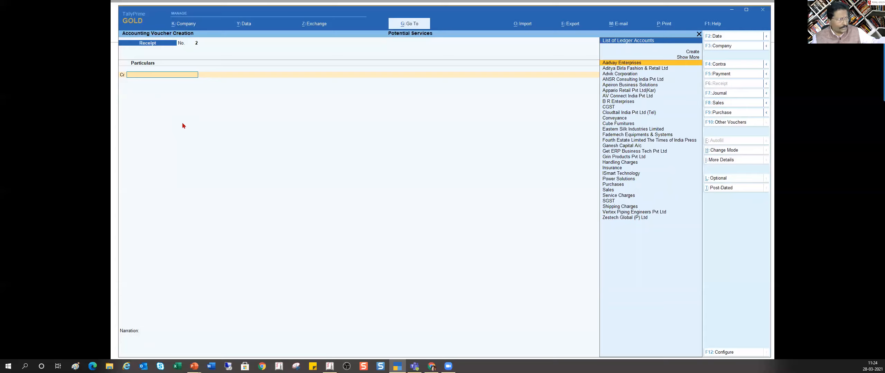
key(Up)
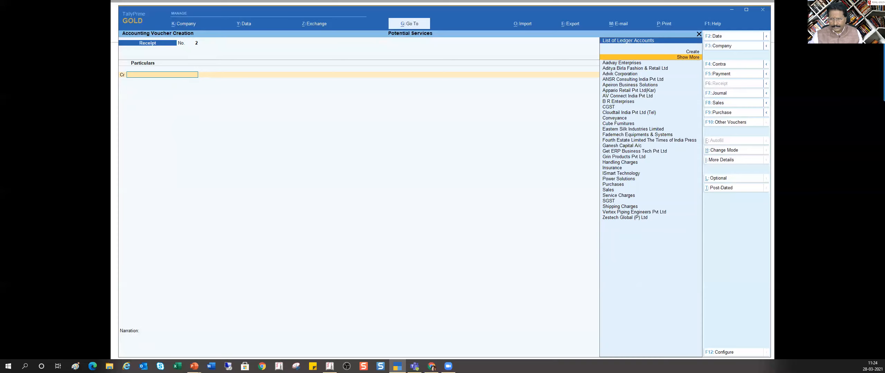
key(alt+Tab)
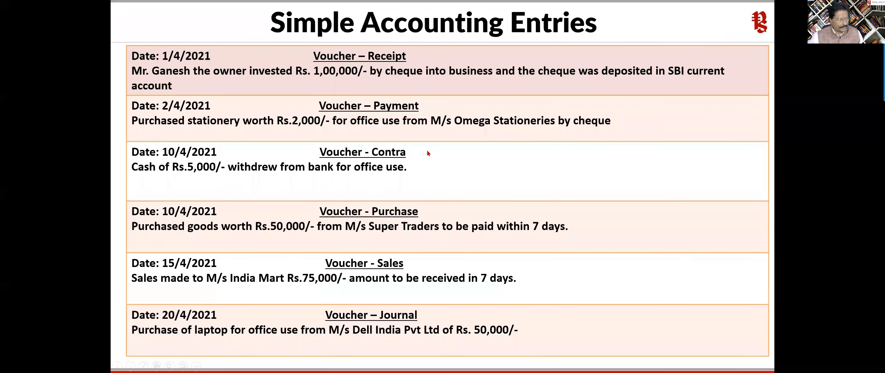
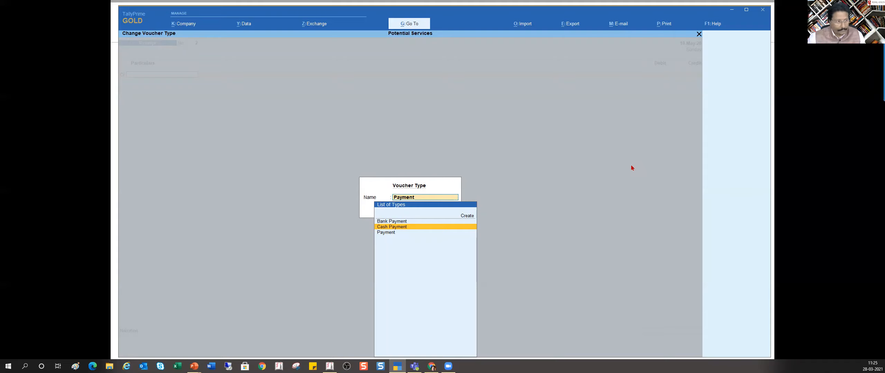
Start a Bank Payment voucher and set its voucher mode to Double Entry
key(Up)
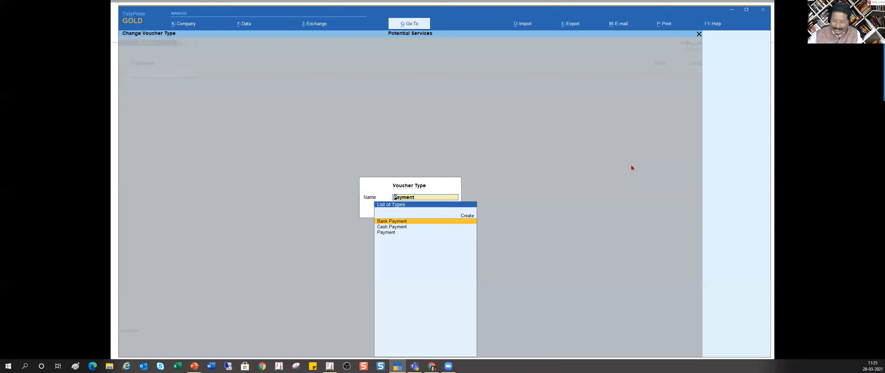
key(Return)
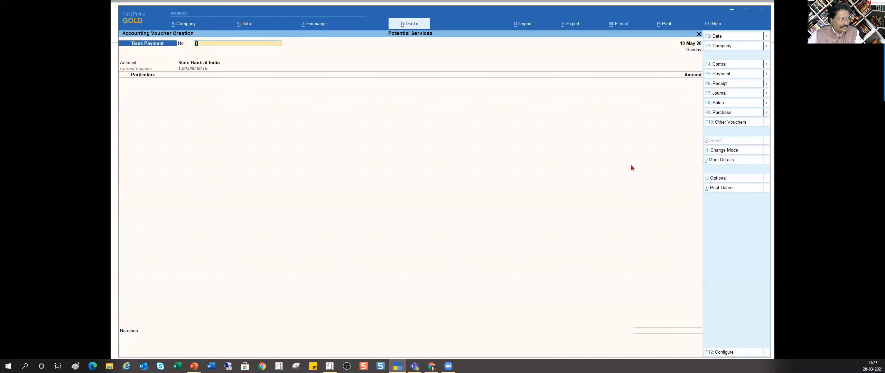
click(730, 153)
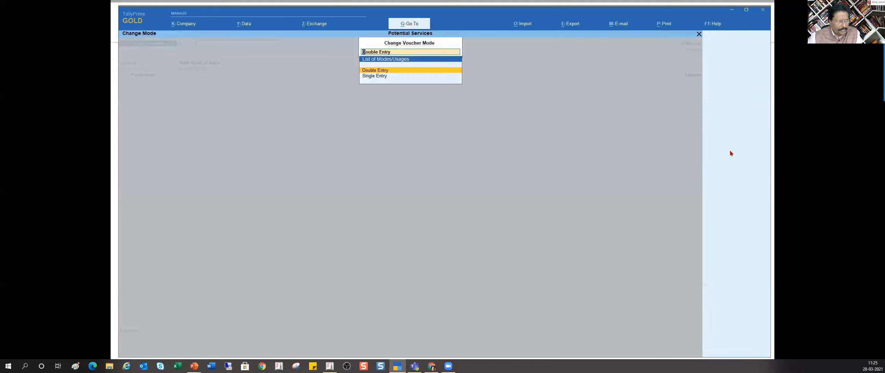
key(Return)
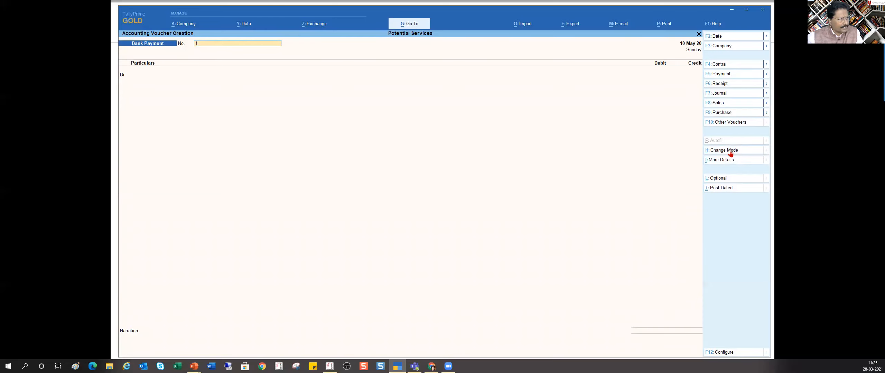
From the voucher's debit line, create and save the ledger "Printing & Stationery" under Indirect Expenses
key(Return)
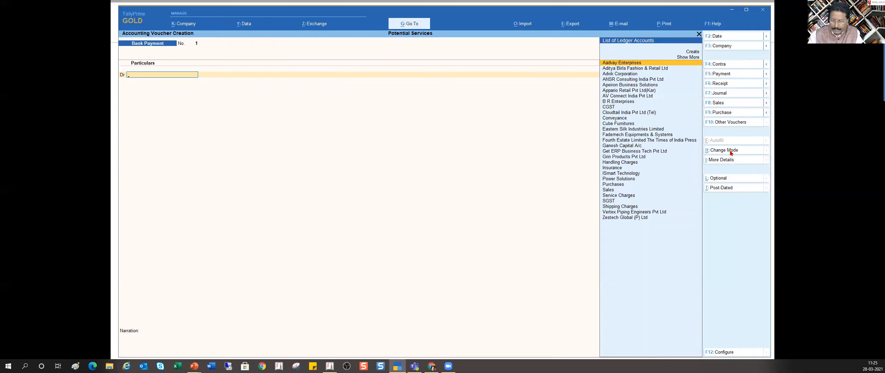
text(Pri)
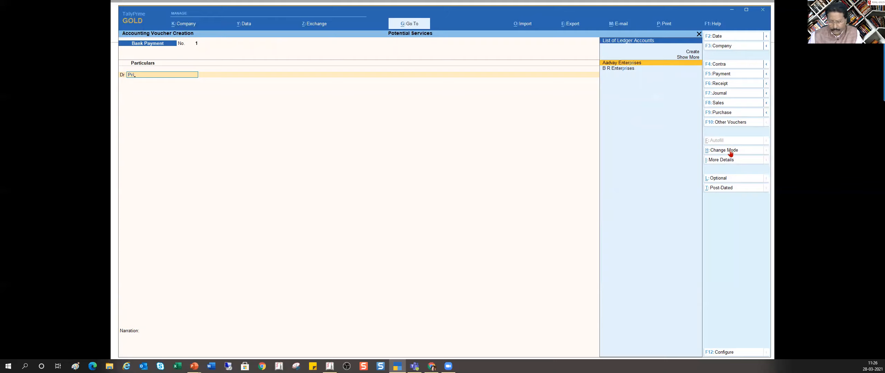
key(alt)
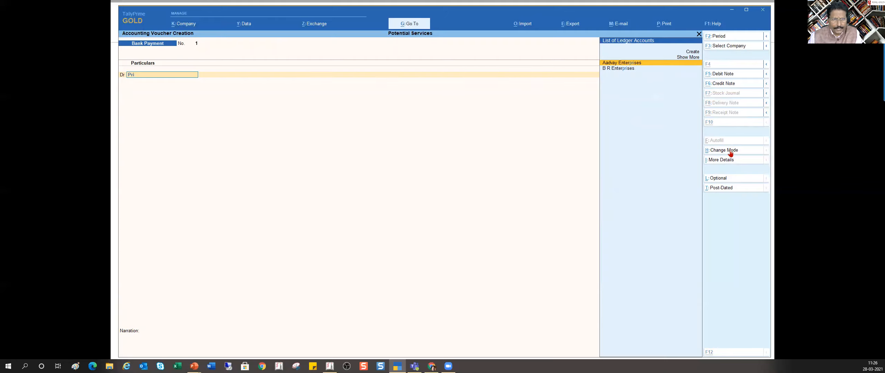
key(alt+c)
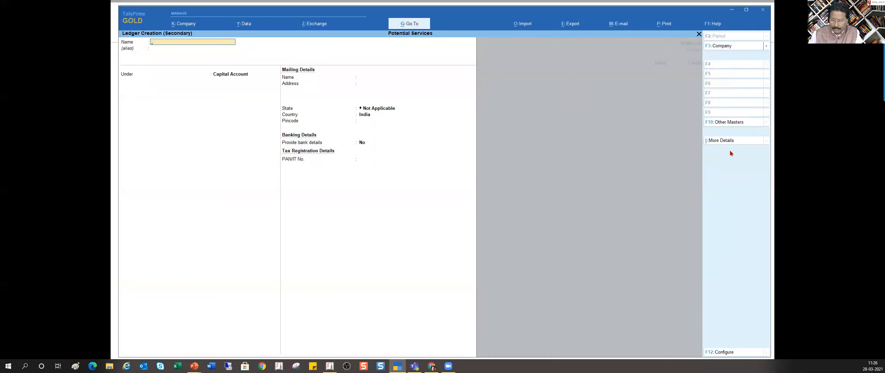
text(Printing & Stationery)
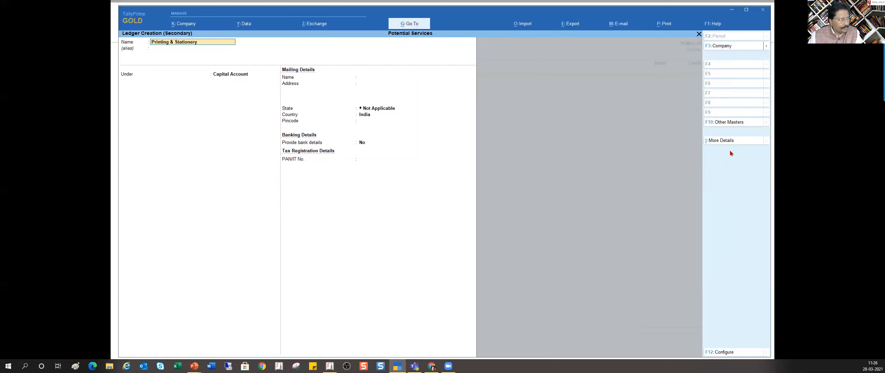
key(Return)
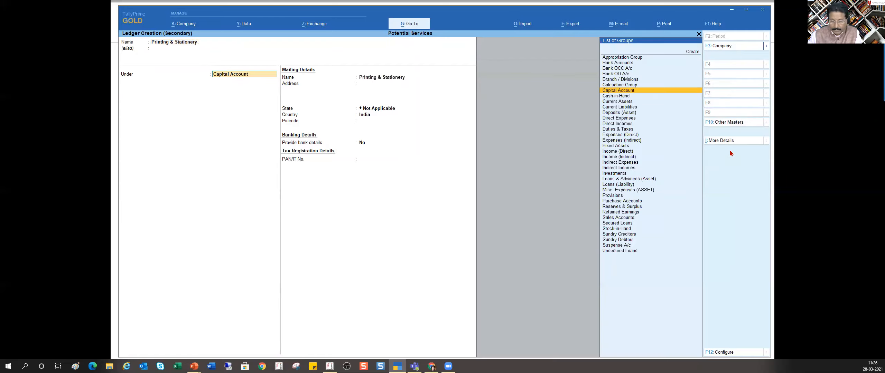
text(Ind)
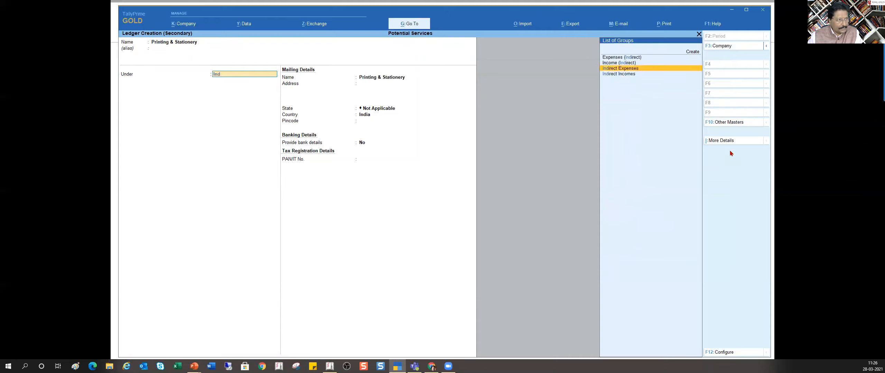
key(Return)
key(Return)
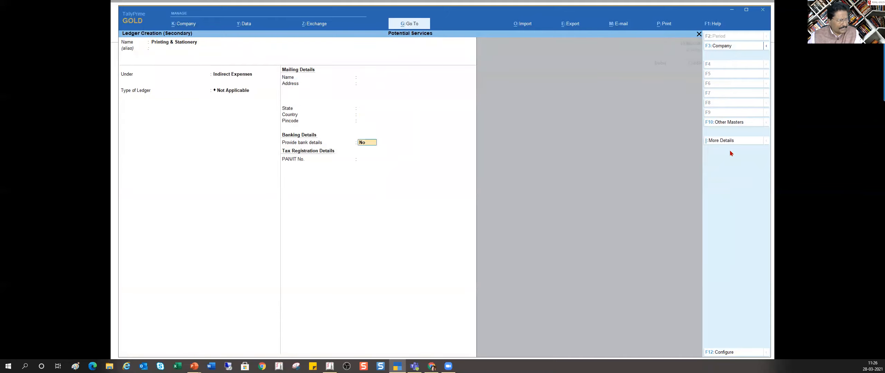
key(ctrl+a)
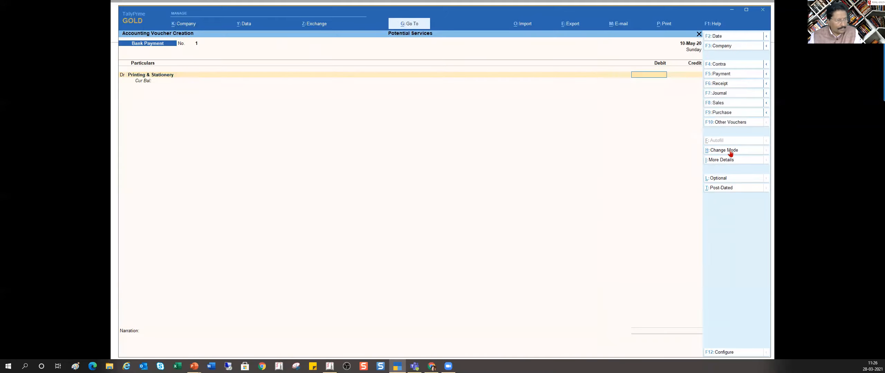
Debit Printing & Stationery with 2,000 and select State Bank of India as the credit ledger
text(2000)
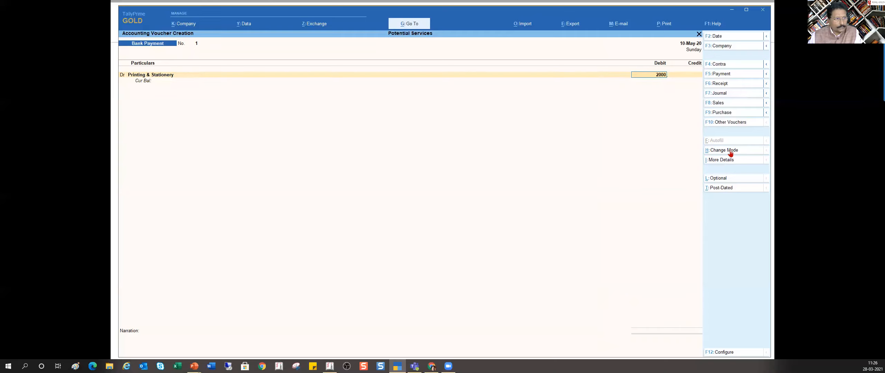
key(Return)
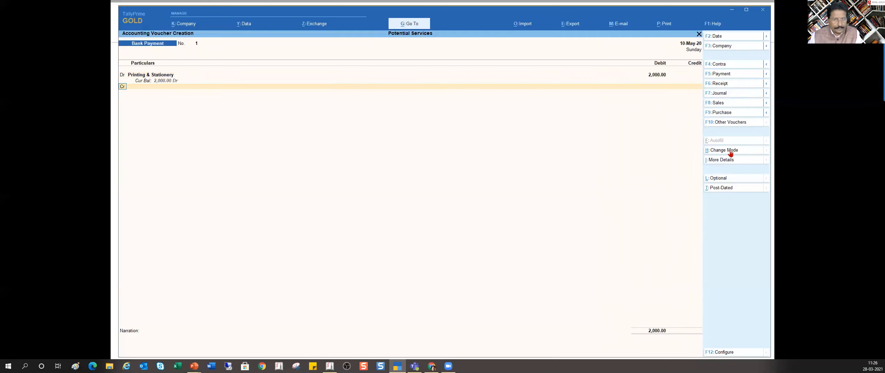
key(Return)
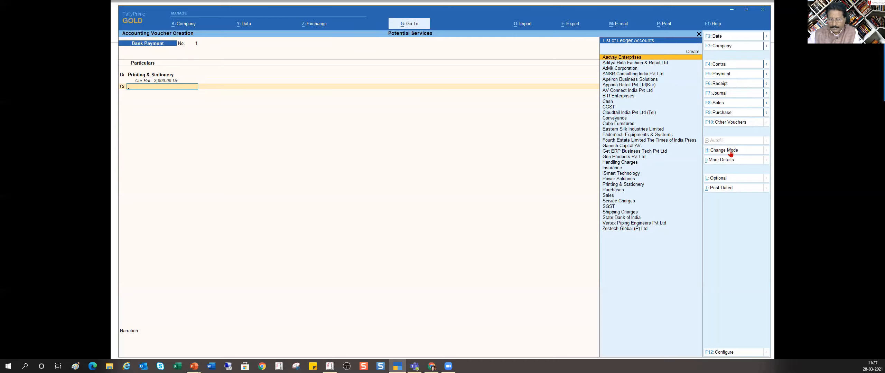
text(s)
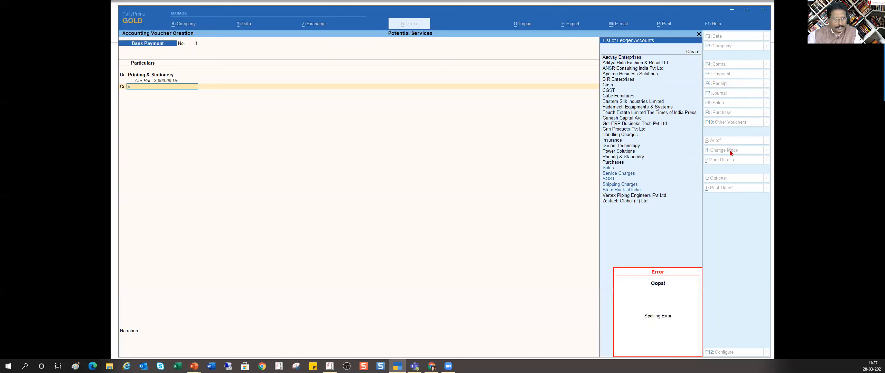
text(tat)
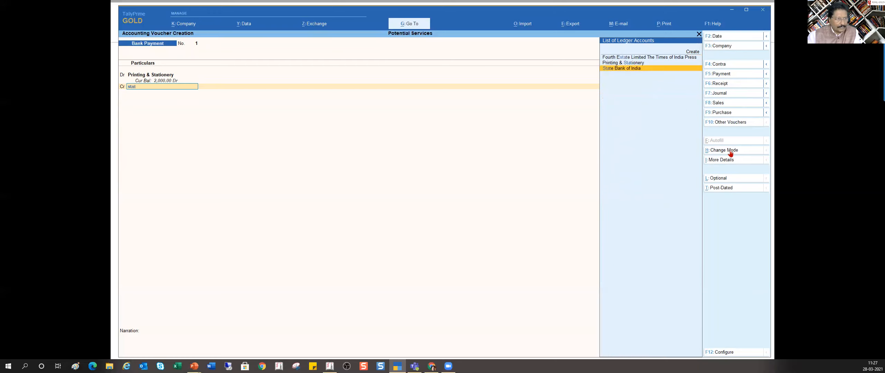
key(Return)
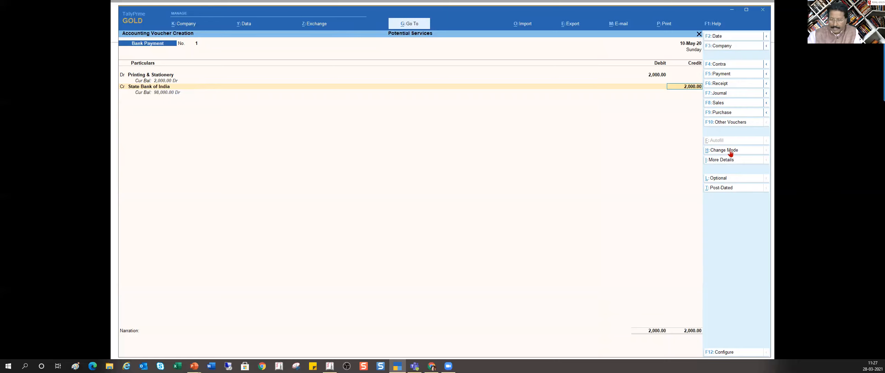
Alter the State Bank of India ledger from the voucher's credit line, giving it the alias "1", and save it
key(BackSpace)
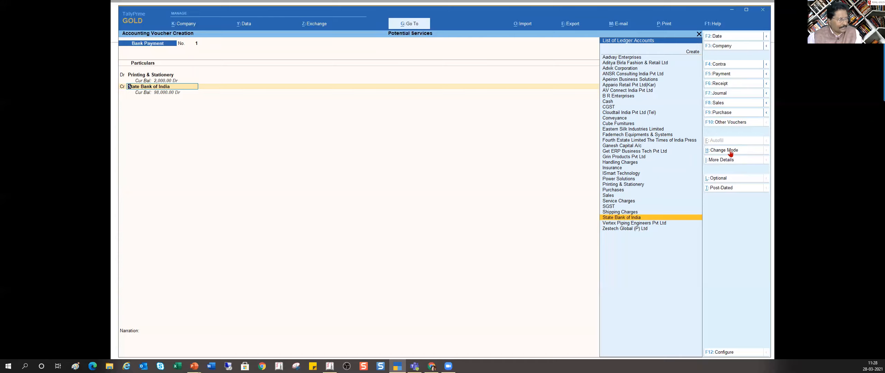
key(ctrl)
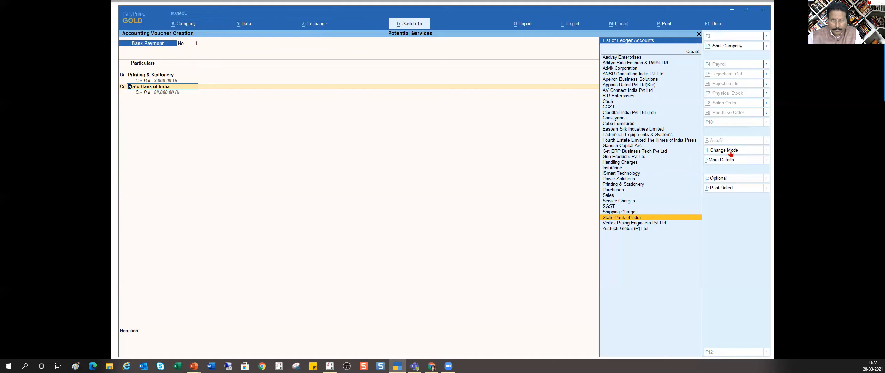
key(ctrl+Return)
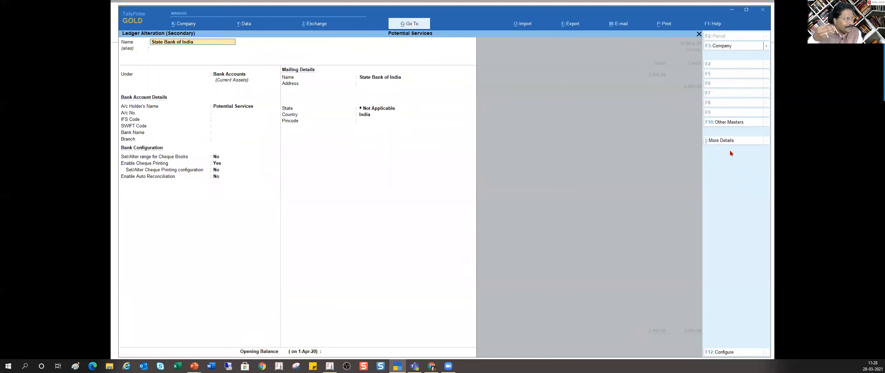
key(Return)
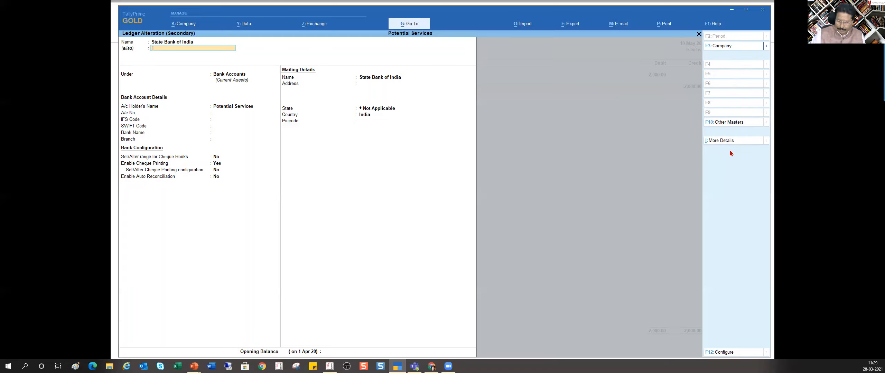
key(Return)
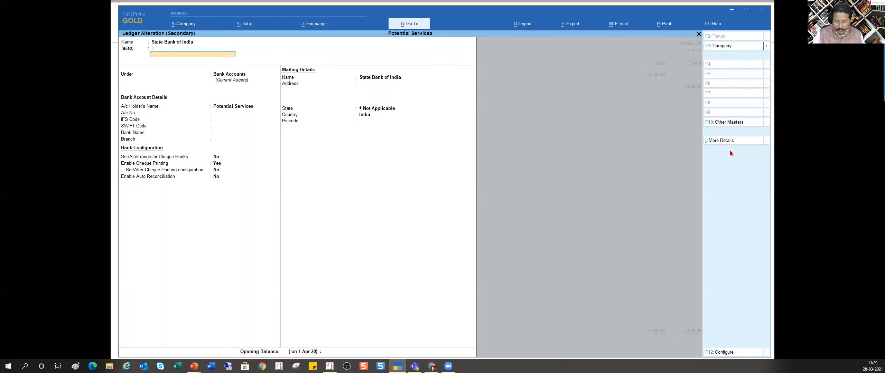
key(ctrl+a)
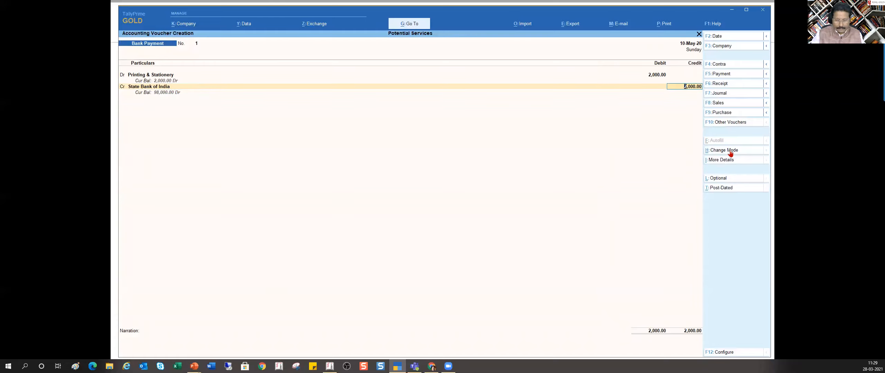
Discard the unfinished bank payment voucher and return to the Gateway of Tally
key(BackSpace)
key(Escape)
key(Return)
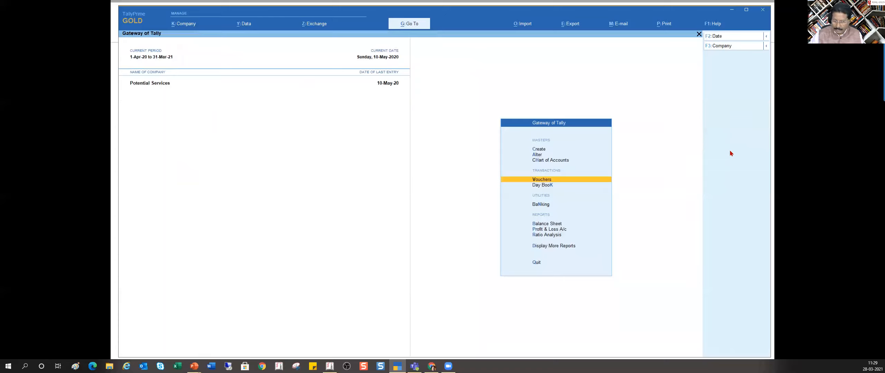
Open a fresh Bank Payment voucher from the Gateway of Tally and change its mode to Double Entry
key(Return)
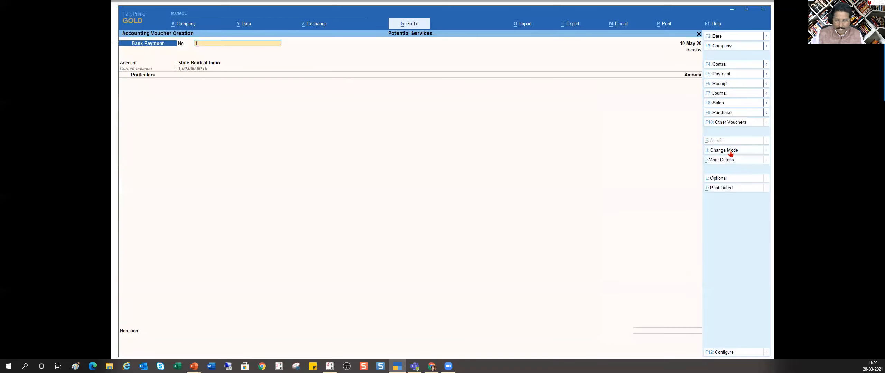
key(Return)
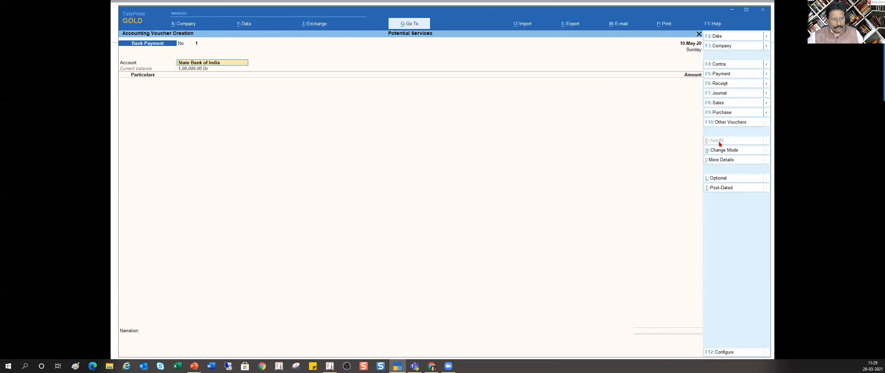
click(722, 152)
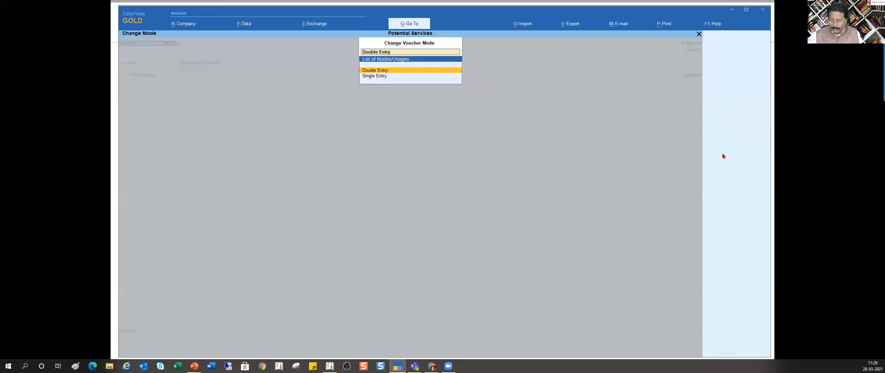
key(Return)
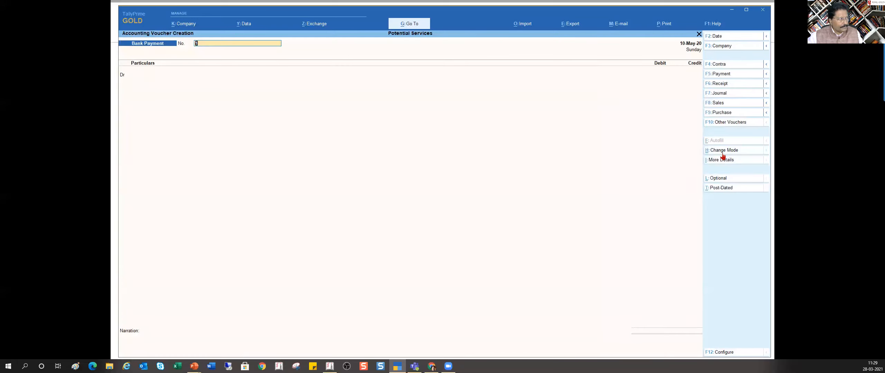
Debit Printing & Stationery with 2,000 in the bank payment voucher and start its credit line
key(Return)
text(Printing & Stationery)
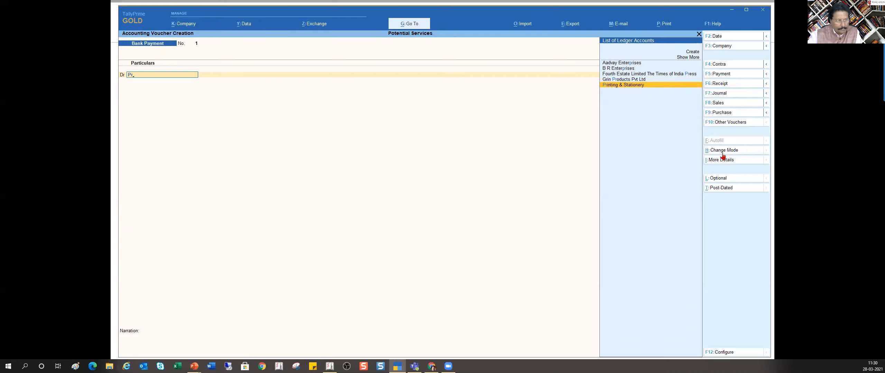
key(Return)
text(2000)
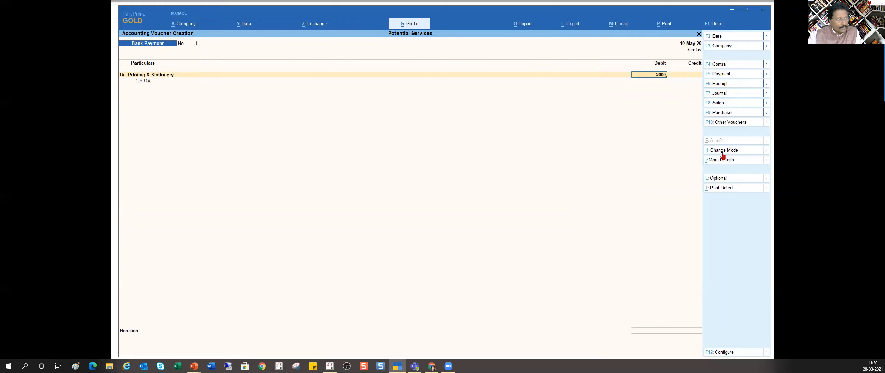
key(Return)
key(Return)
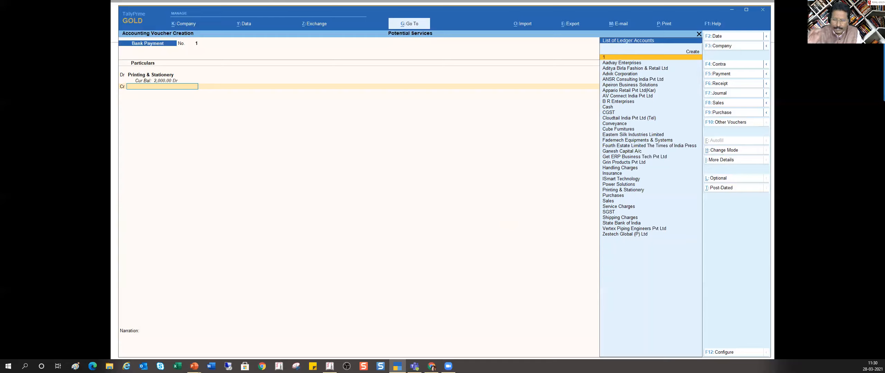
Credit State Bank of India with 2,000, leaving the bank allocation details unfilled
text(st)
key(Return)
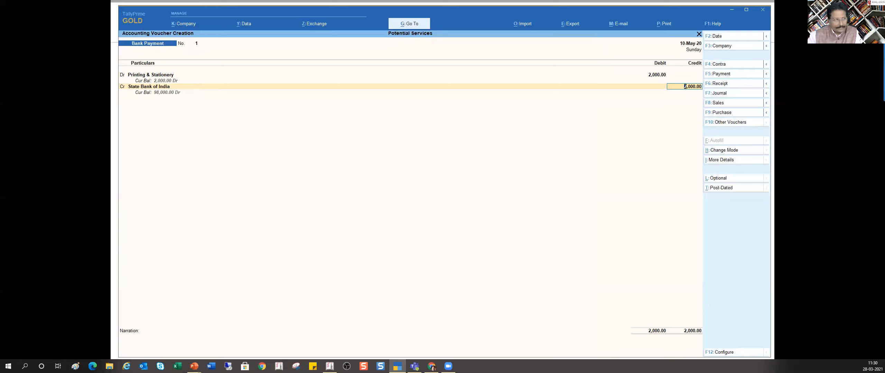
key(Return)
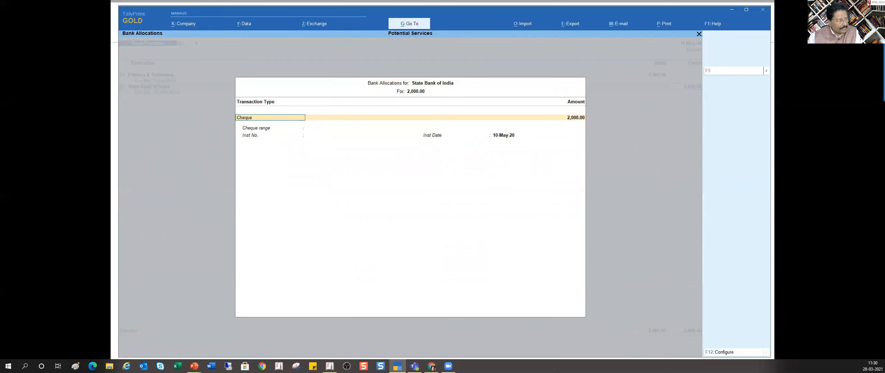
key(Escape)
Configure the voucher to use default bank allocations and save the configuration
key(F12)
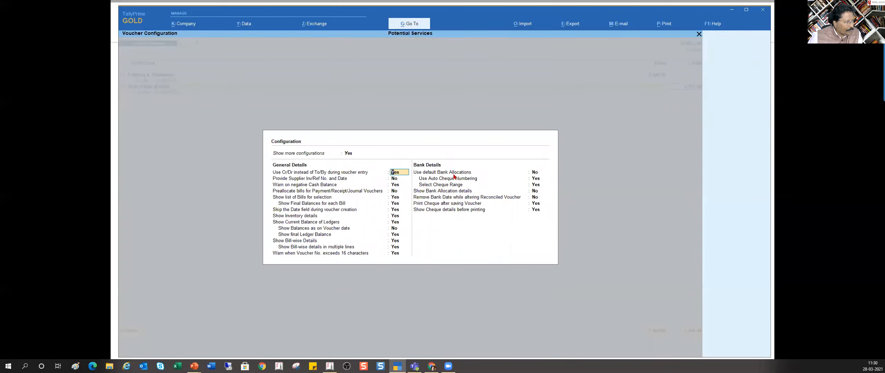
click(535, 172)
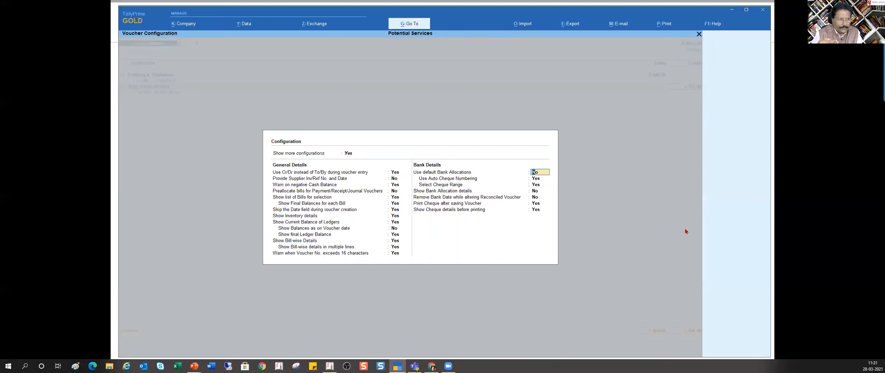
key(y)
key(ctrl+a)
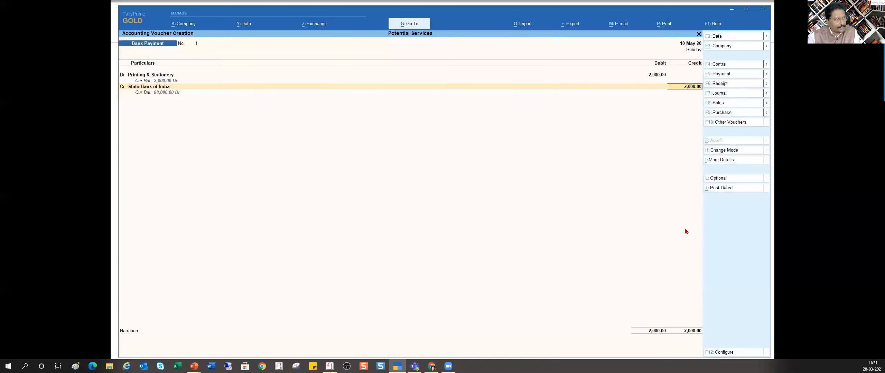
Accept the credit amount and enter the payment narration "purchase of stationery from M/w Omega"
key(Return)
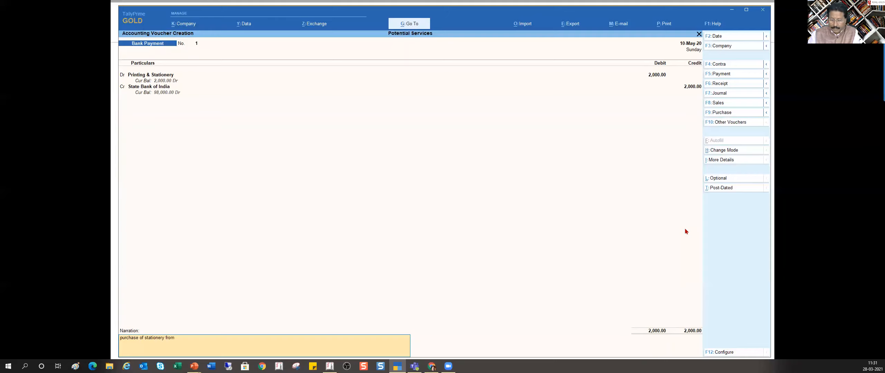
text(Omega)
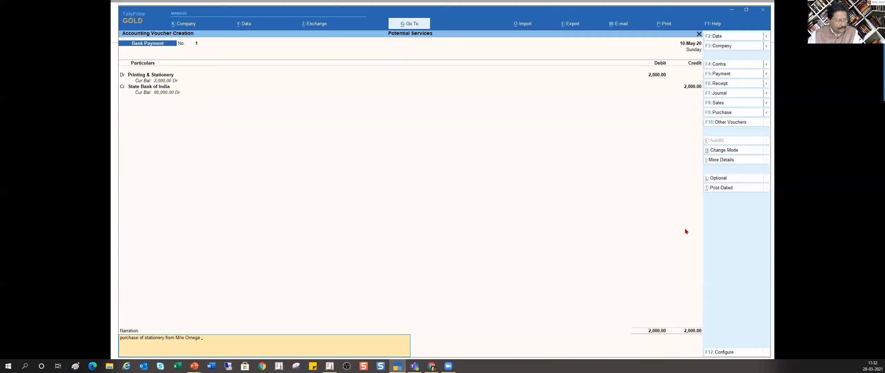
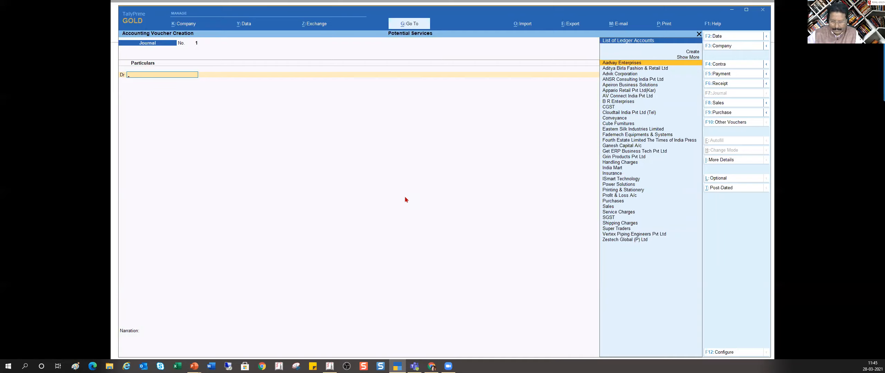
Create a Laptop ledger under Fixed Assets from the journal voucher's debit line and debit it with 50,000
key(alt+c)
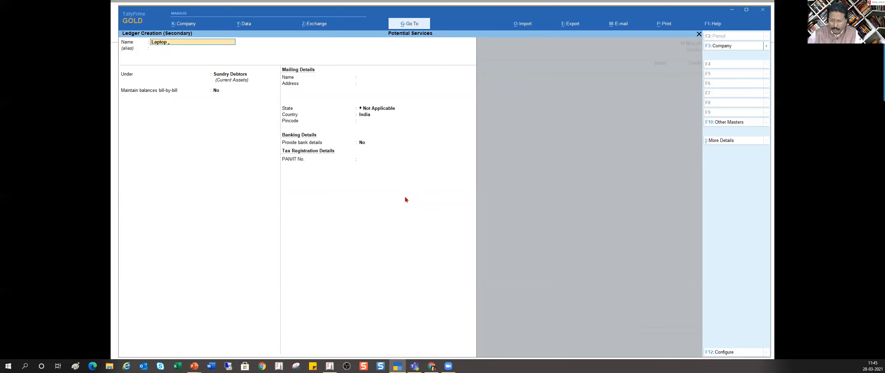
key(Return)
key(Return)
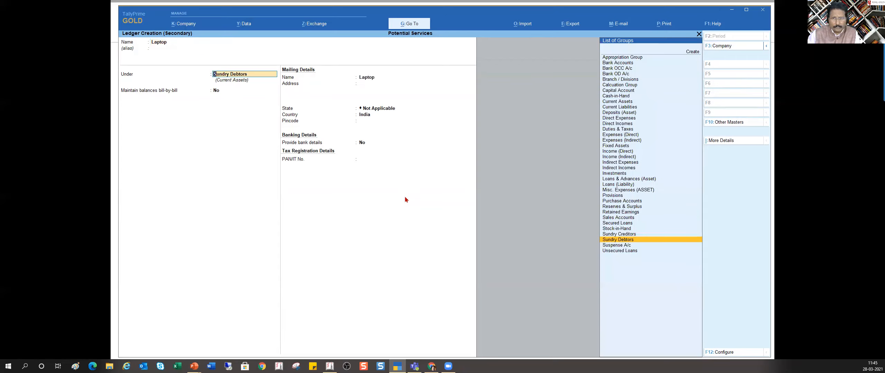
text(Fix)
key(Return)
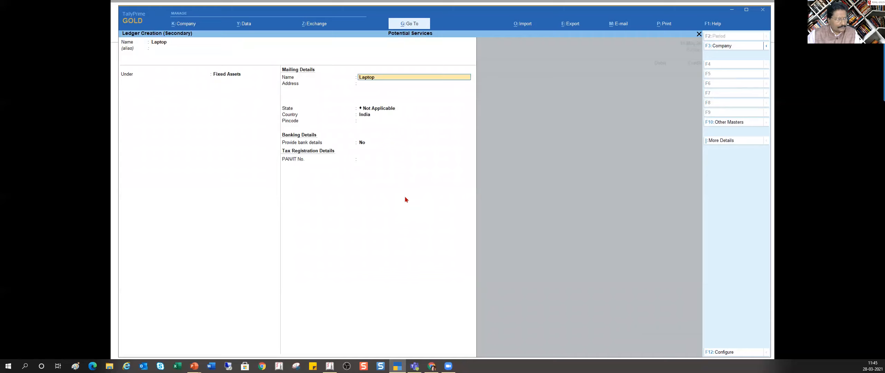
key(ctrl+a)
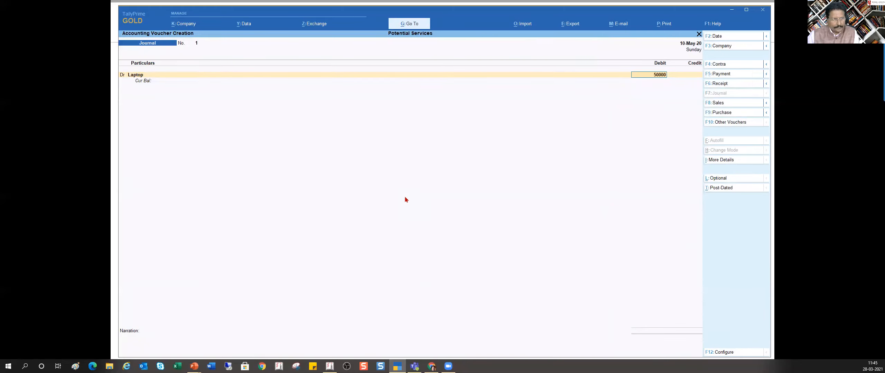
key(Return)
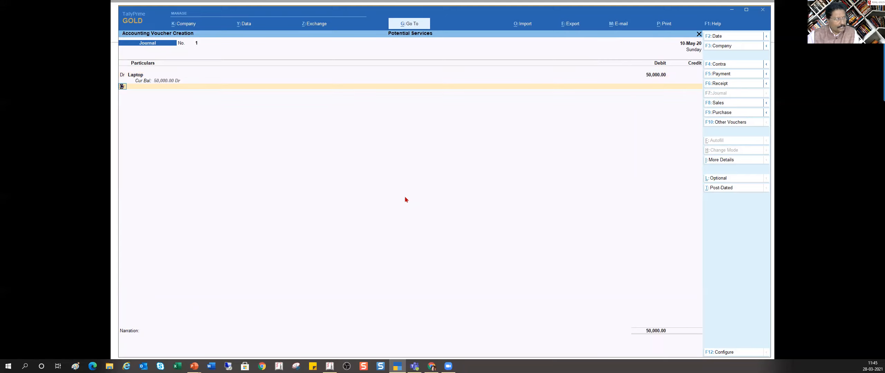
key(Return)
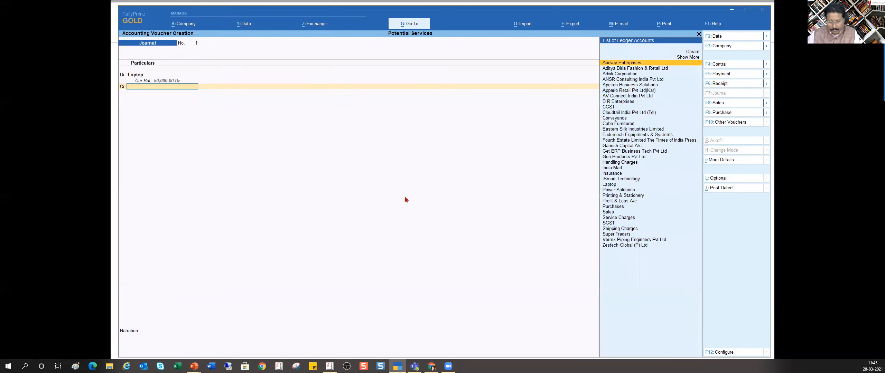
Create the ledger Dell India Pvt Ltd under Sundry Creditors from the credit line and credit it with 50,000
key(alt+c)
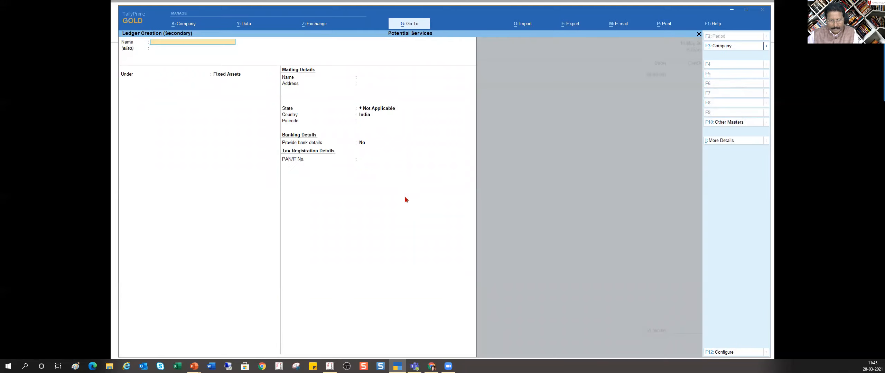
text(Dell India Pvt Ltd)
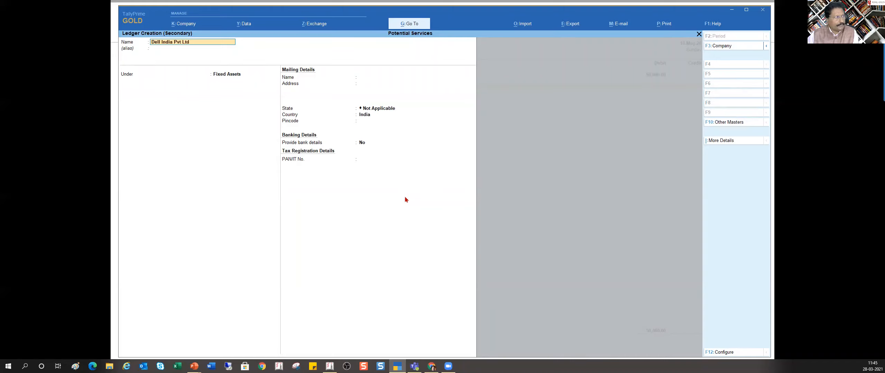
key(Return)
key(Return)
text(Sund)
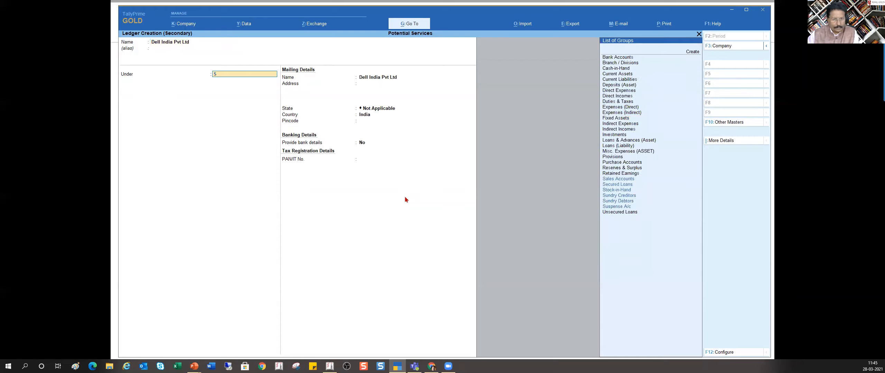
key(Return)
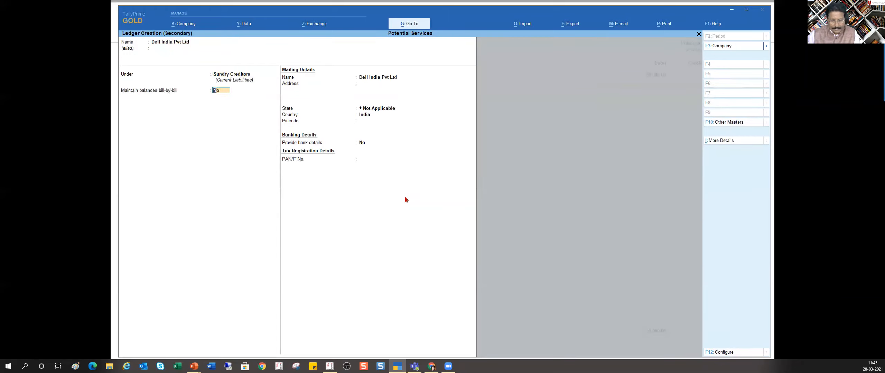
key(ctrl+a)
key(Return)
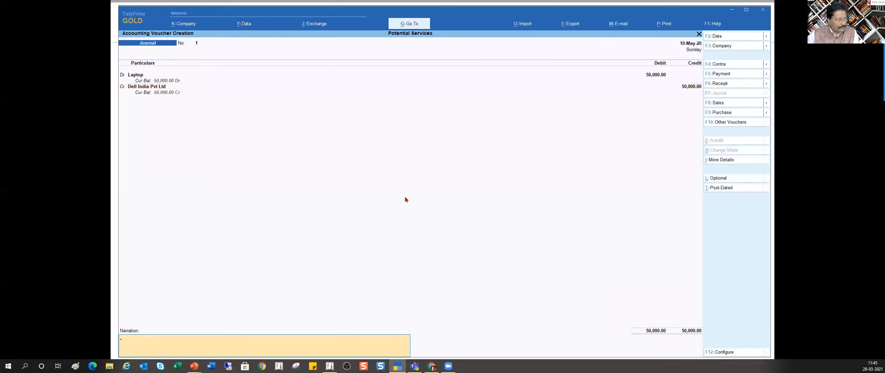
Add the narration "pur of computer for office use" and save the journal voucher
text(pur of computer for office)
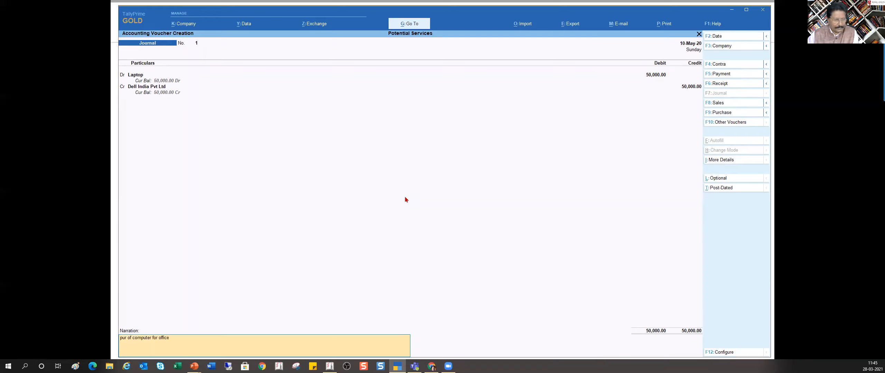
text( use)
key(Return)
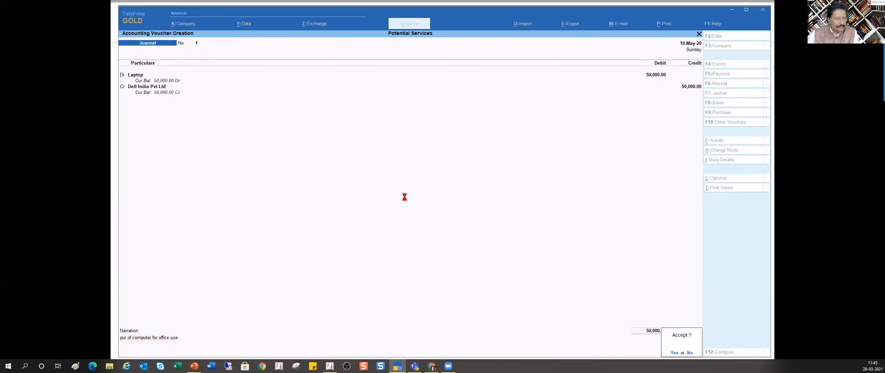
key(Return)
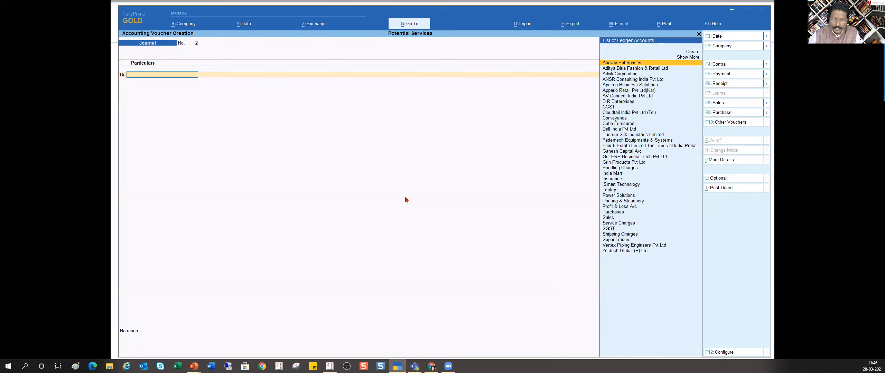
Leave voucher entry and look through the reports offered under Display More Reports
key(Escape)
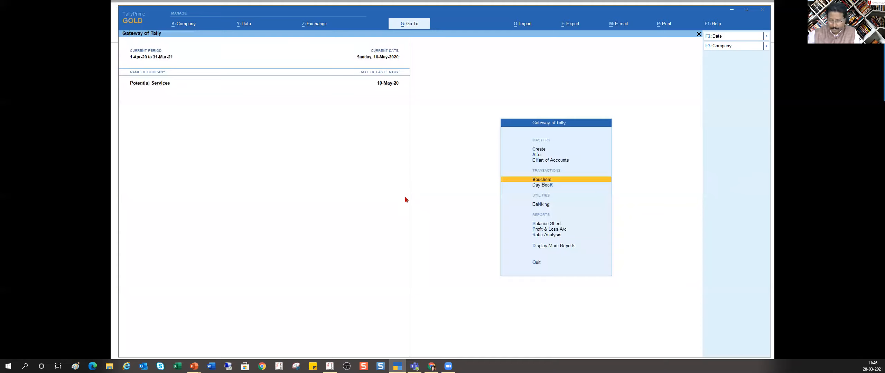
key(Down)
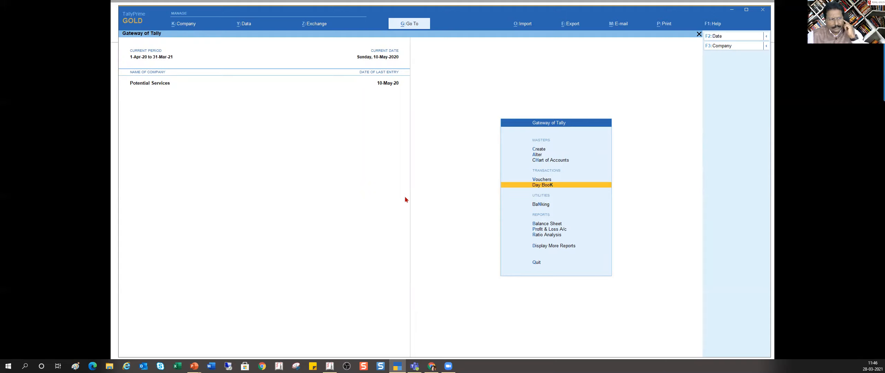
key(Down)
key(Down)
key(Down)
key(Down)
key(Down)
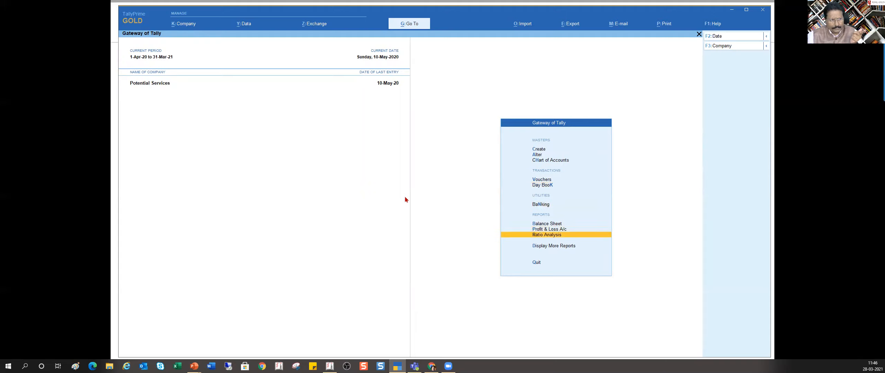
key(Return)
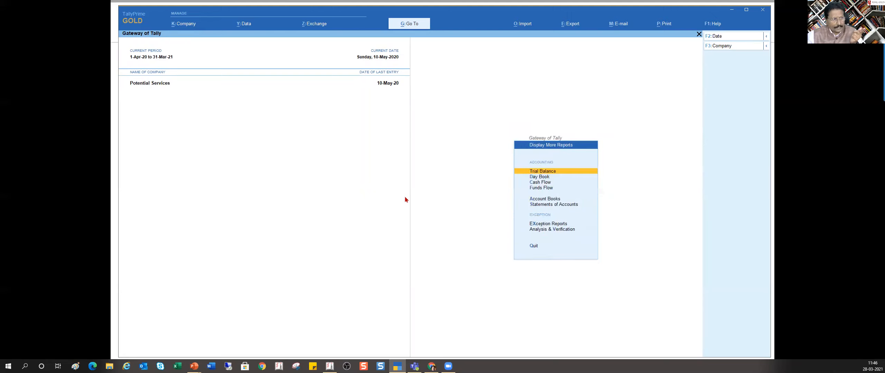
key(Down)
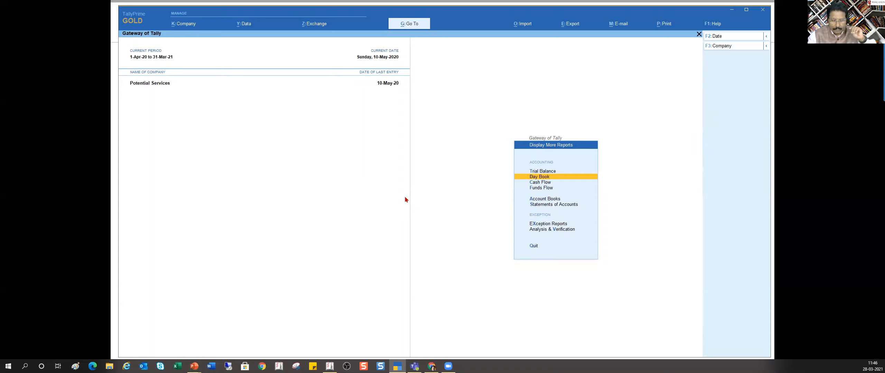
Return to the Gateway of Tally and open the Day Book
key(Escape)
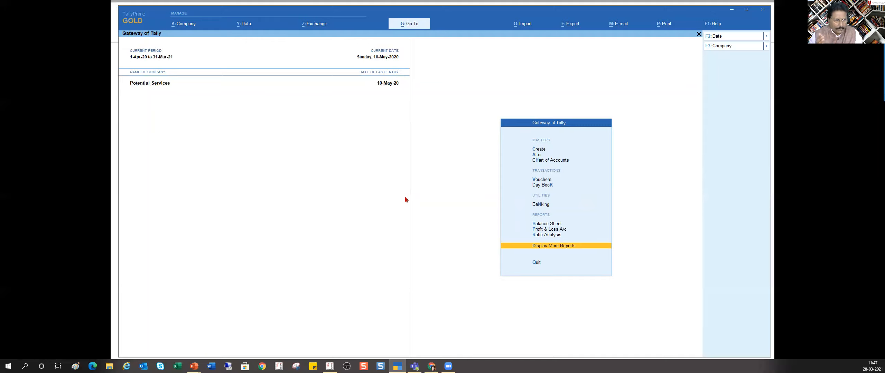
key(Up)
key(Up)
key(Up)
key(Up)
key(Up)
key(Up)
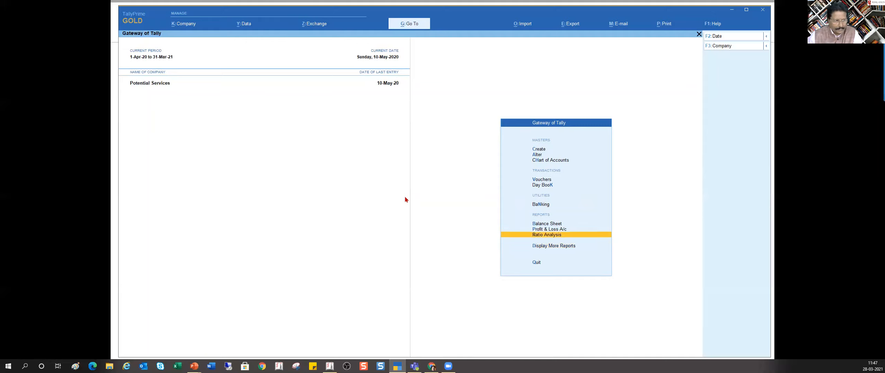
key(Down)
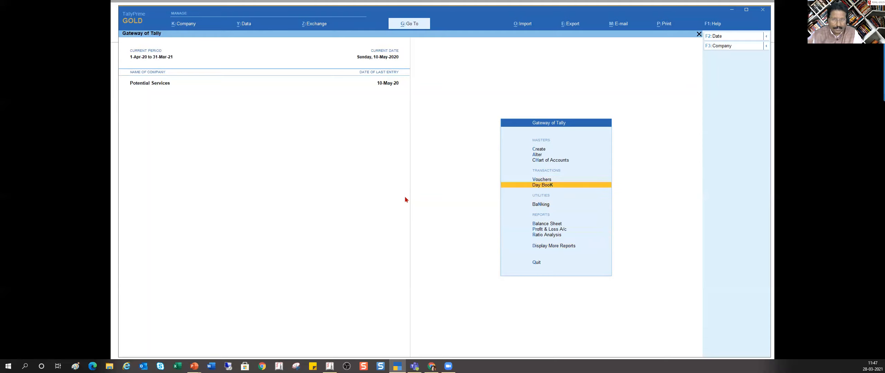
key(Return)
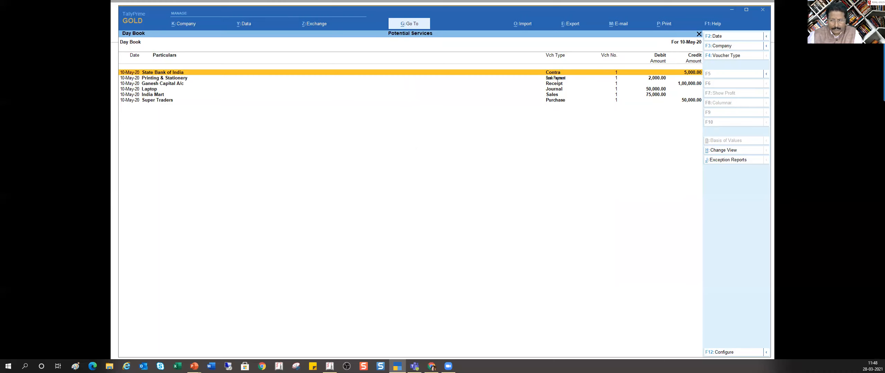
Switch to the PowerPoint slide to review the dates of the simple accounting entries, and return to the Day Book
key(alt+Tab)
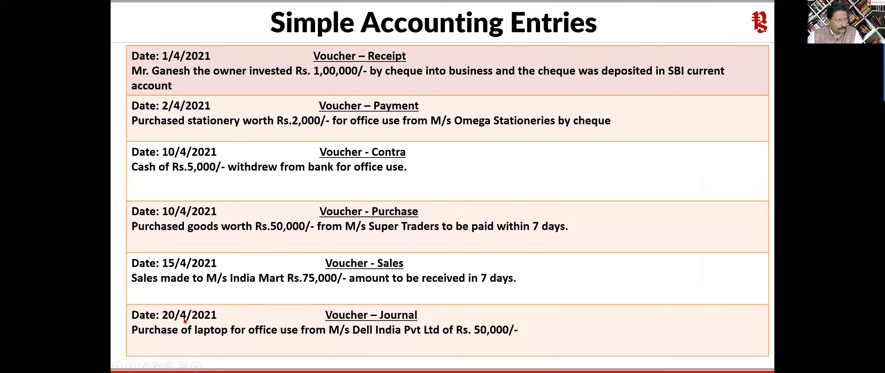
click(254, 324)
key(Left)
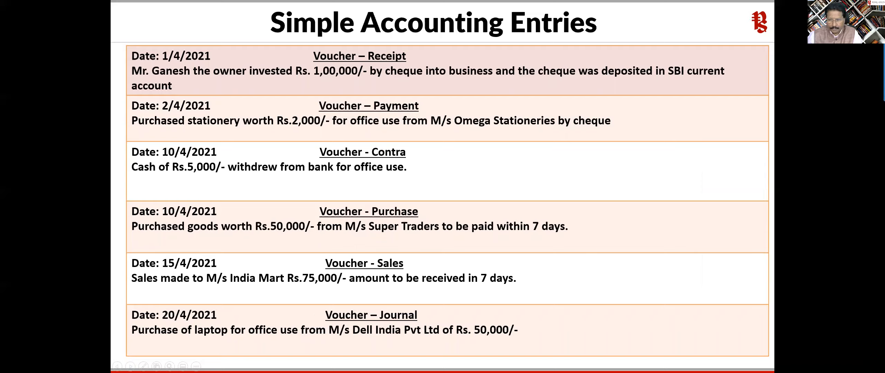
key(alt+Tab)
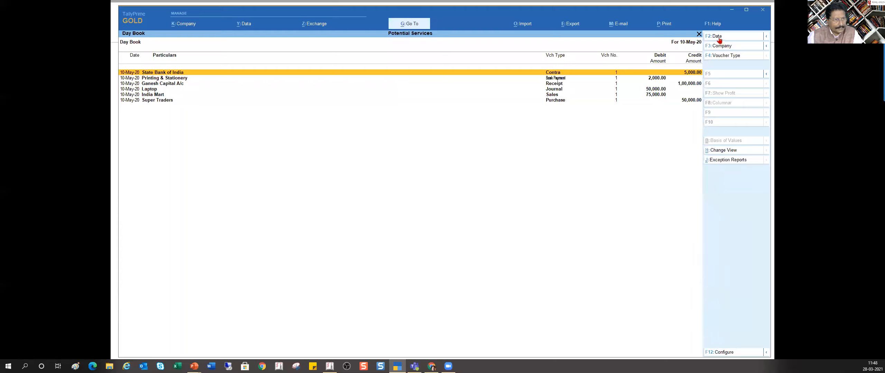
Set the Day Book period to 1-Apr-20 to 10-May-20
click(767, 37)
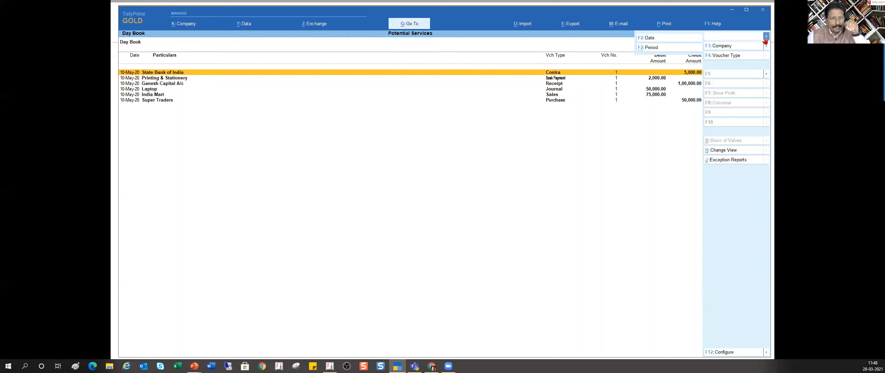
click(650, 48)
key(BackSpace)
key(Return)
key(Return)
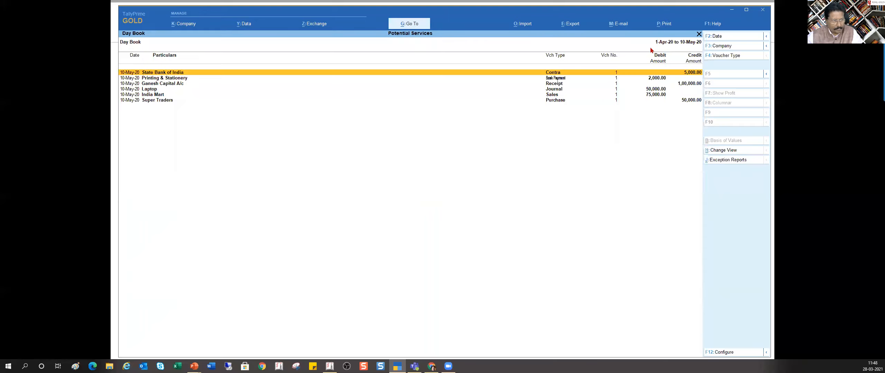